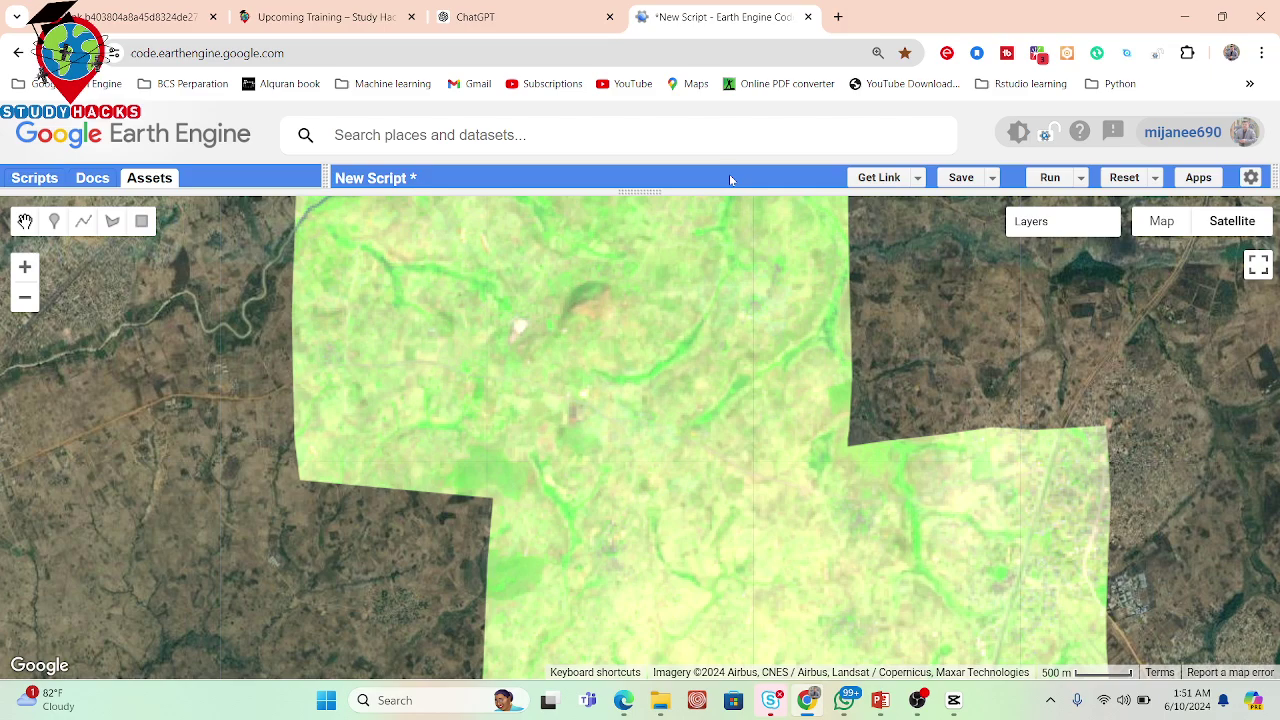
Open a new browser tab beside the Earth Engine script.
left_click(838, 16)
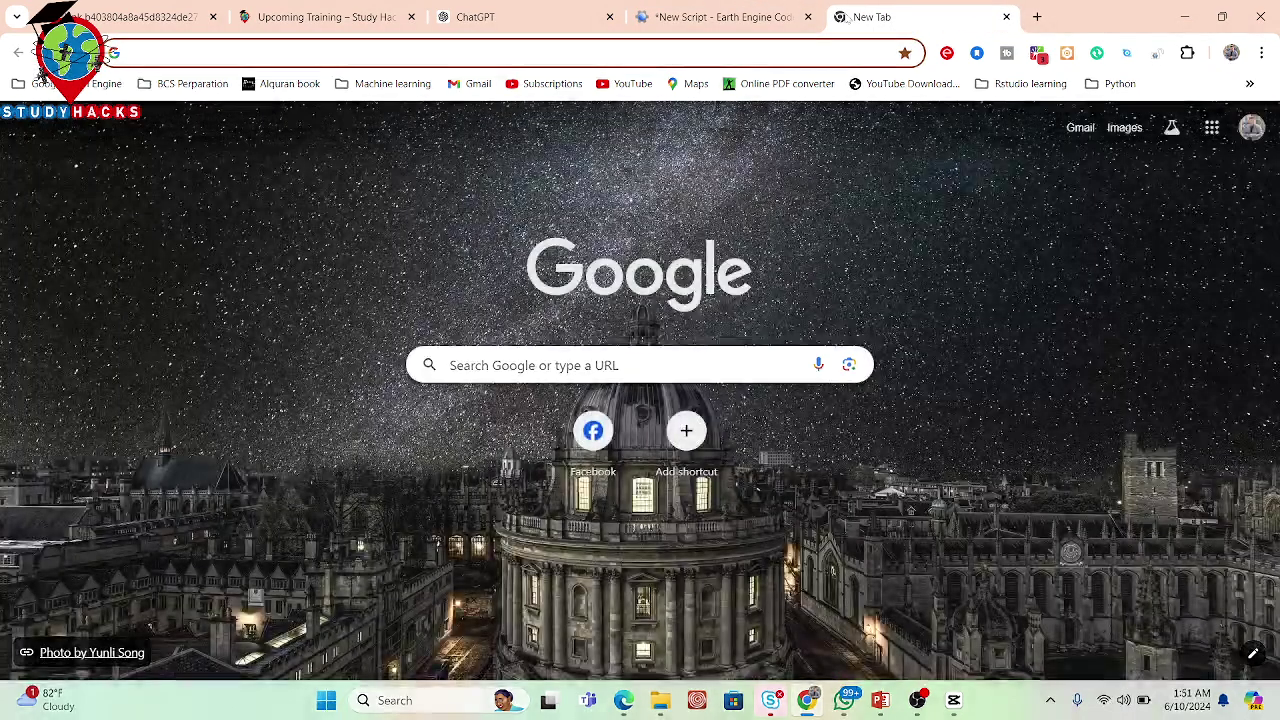
type("c")
key("Escape")
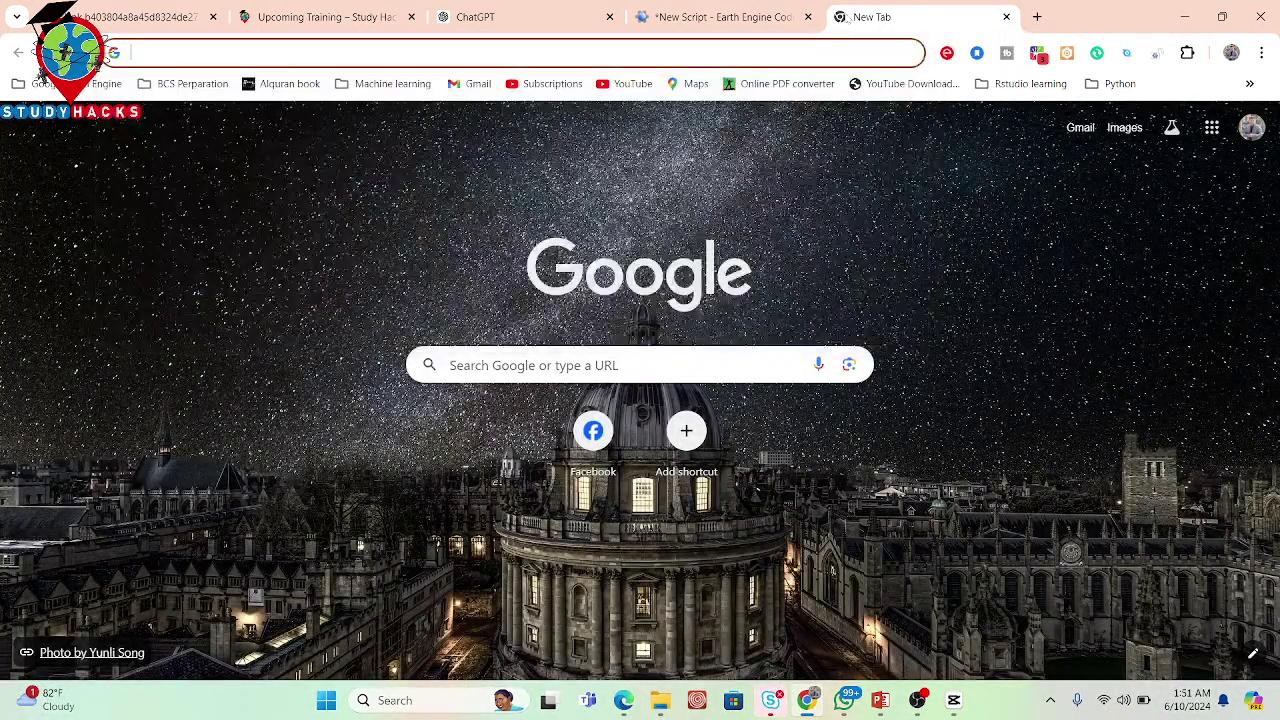
type("G")
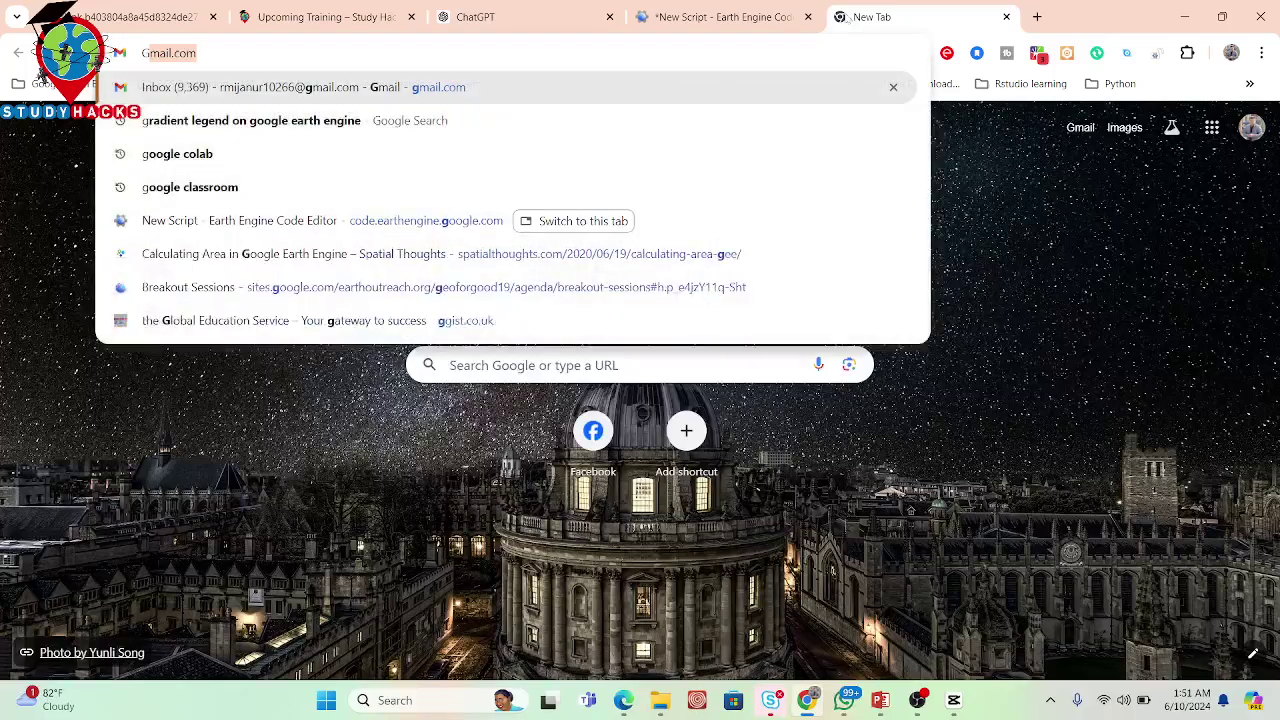
type("Min")
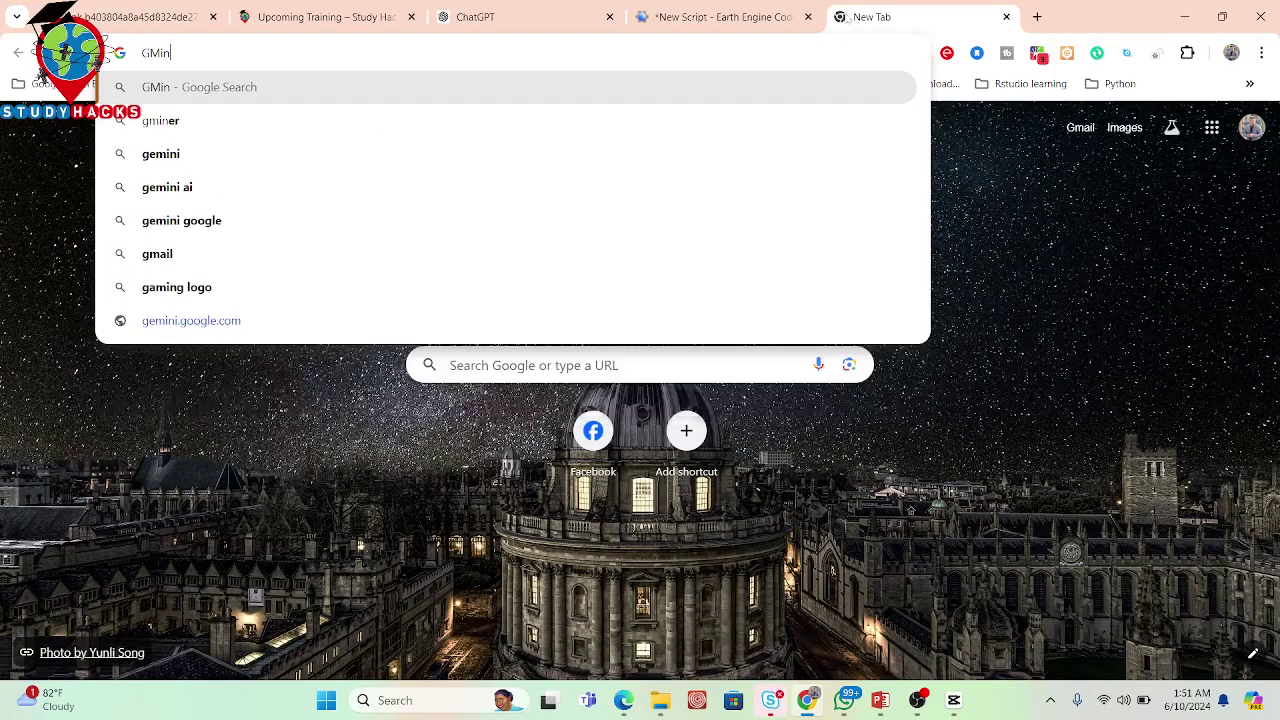
type("re")
key("BackSpace")
key("Escape")
Search Google for "Mineral expolaration using remote sensing".
type("Mineral e")
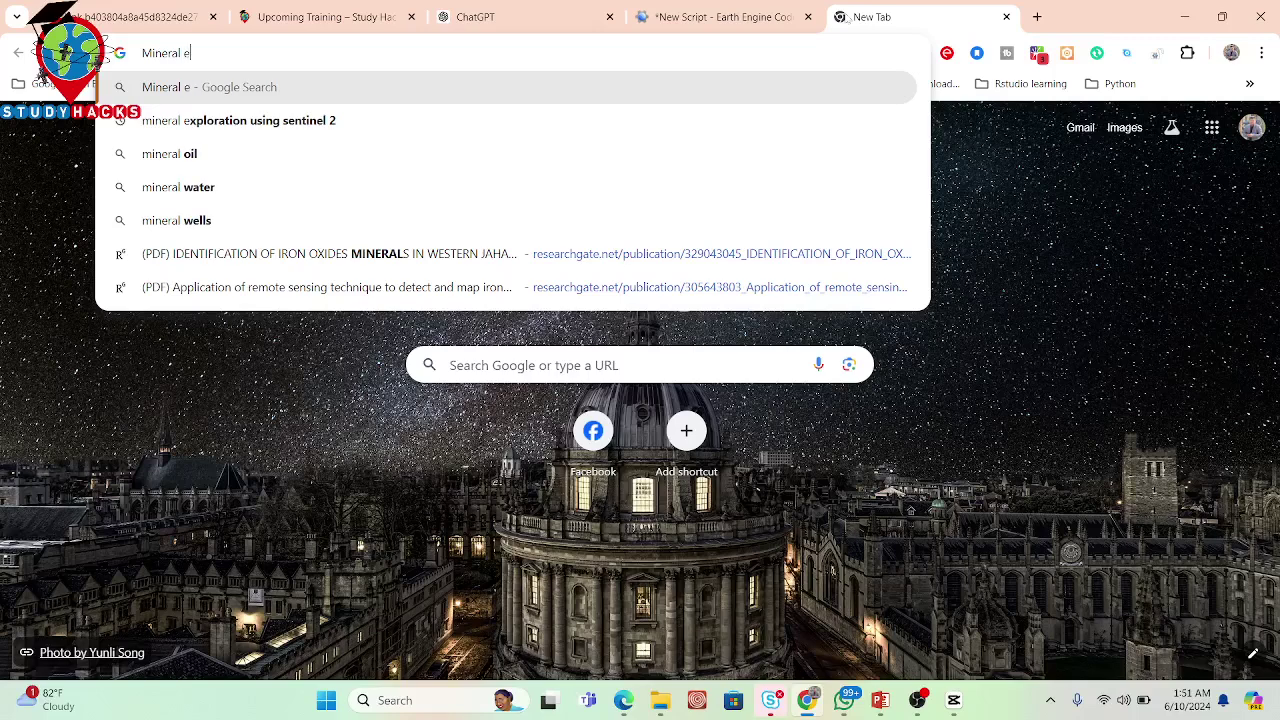
type("xp")
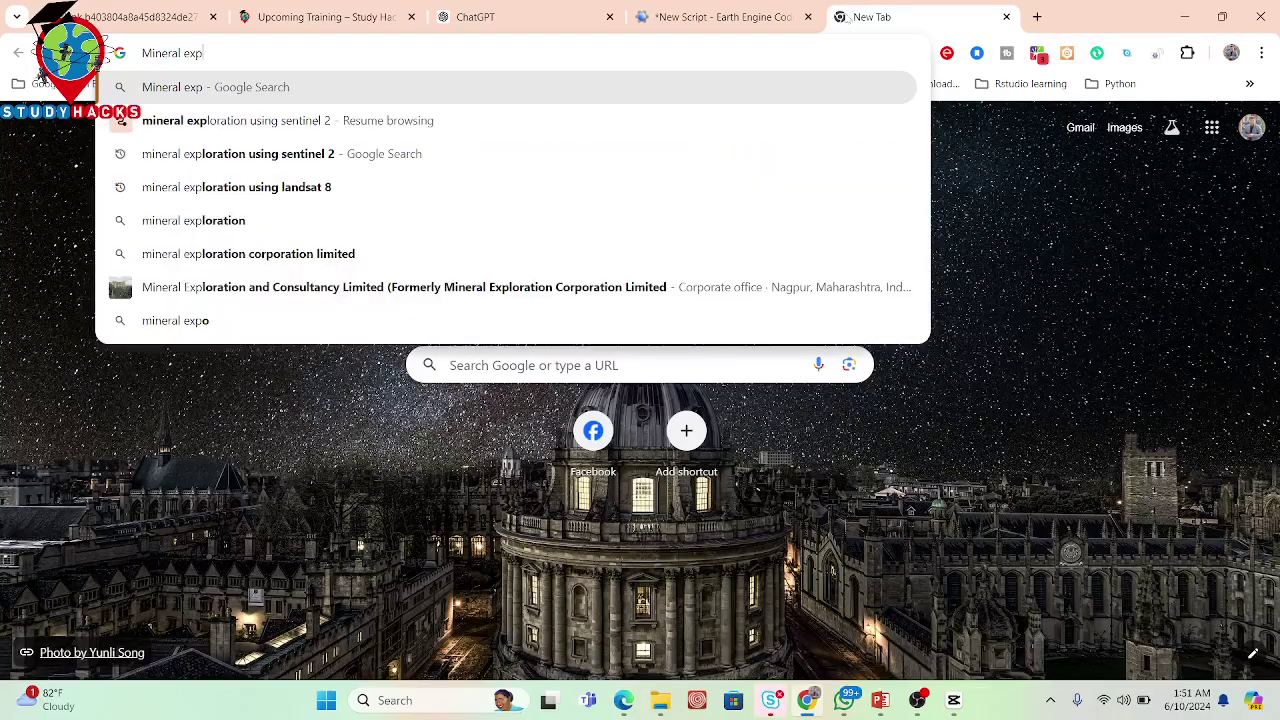
type("ola")
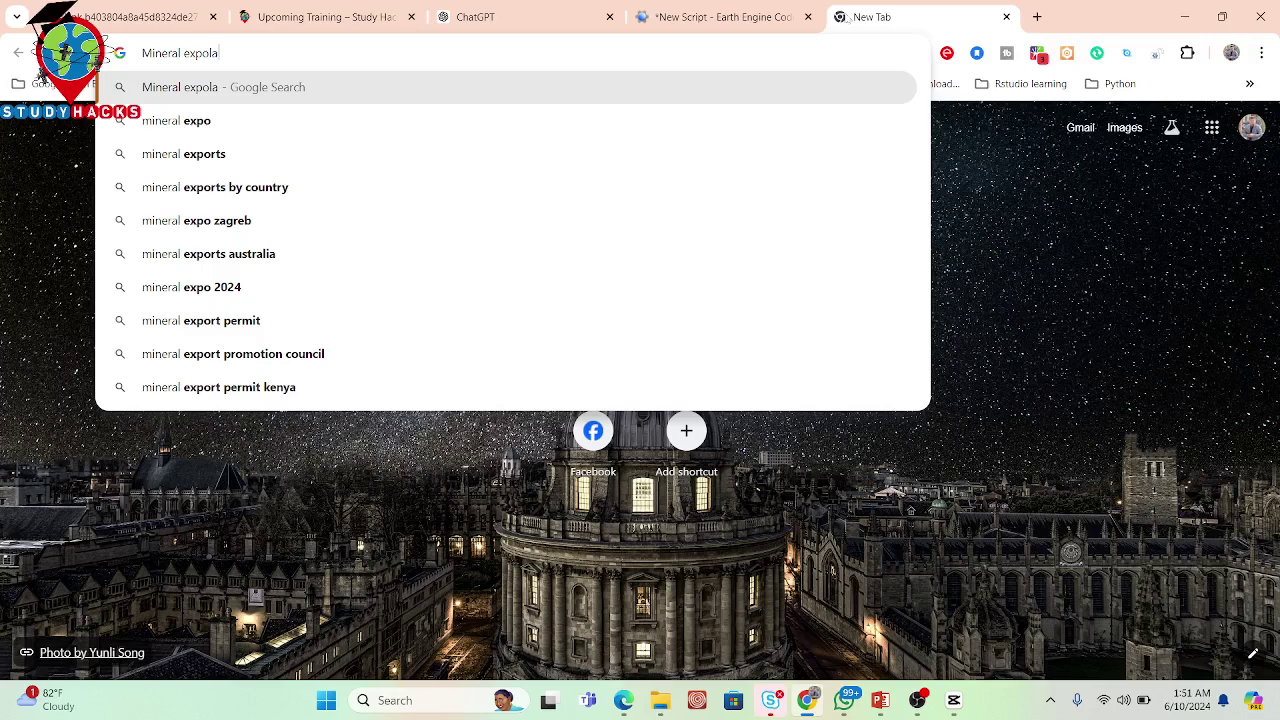
type("ration")
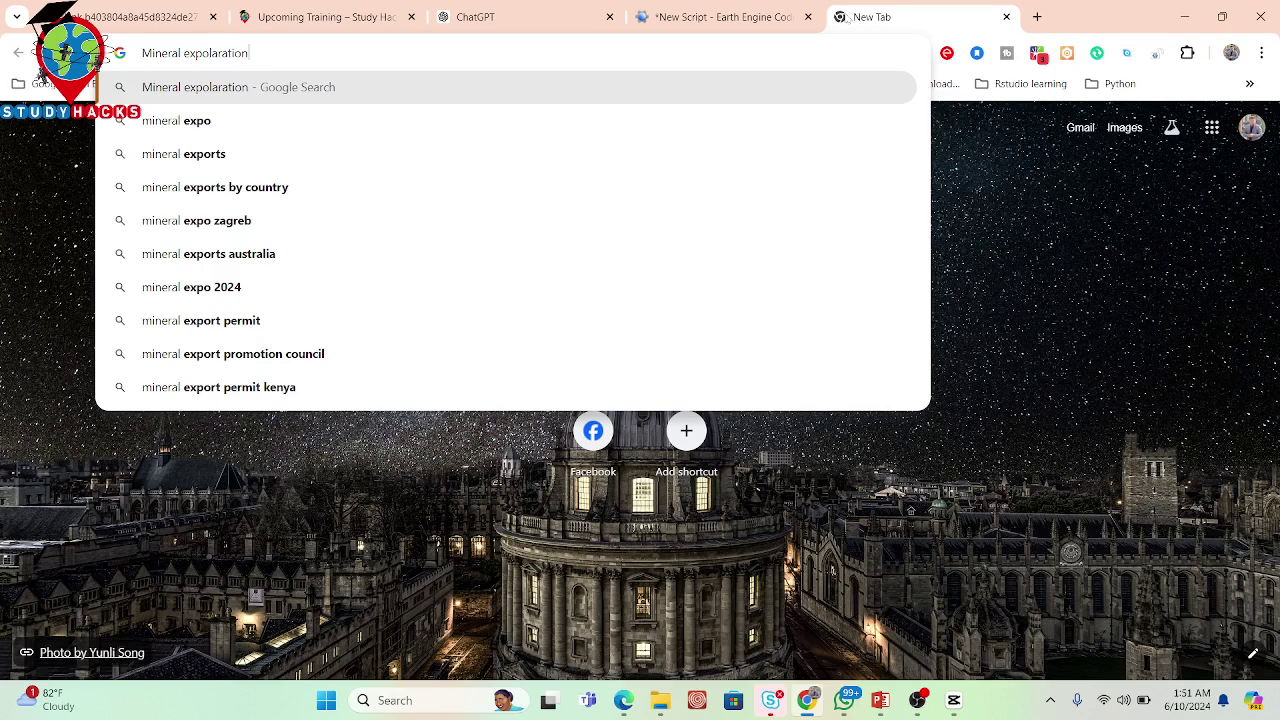
type(" using ")
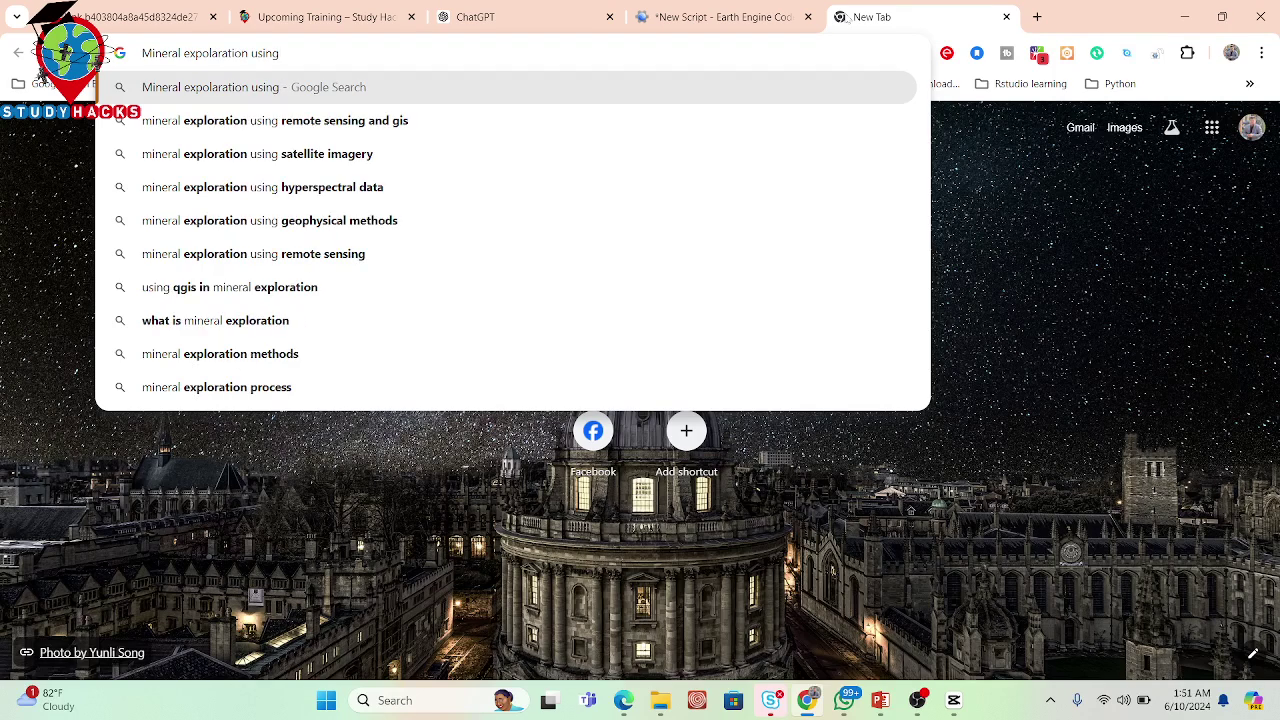
type("remote sensing")
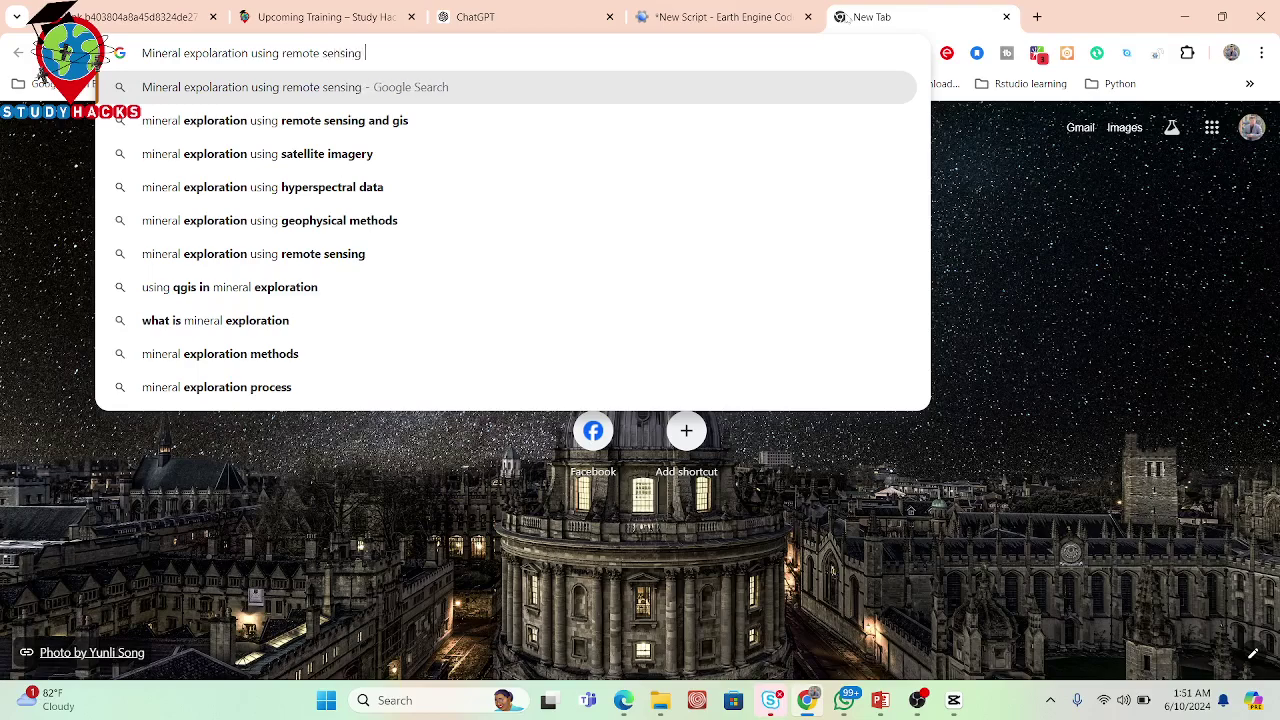
key("Return")
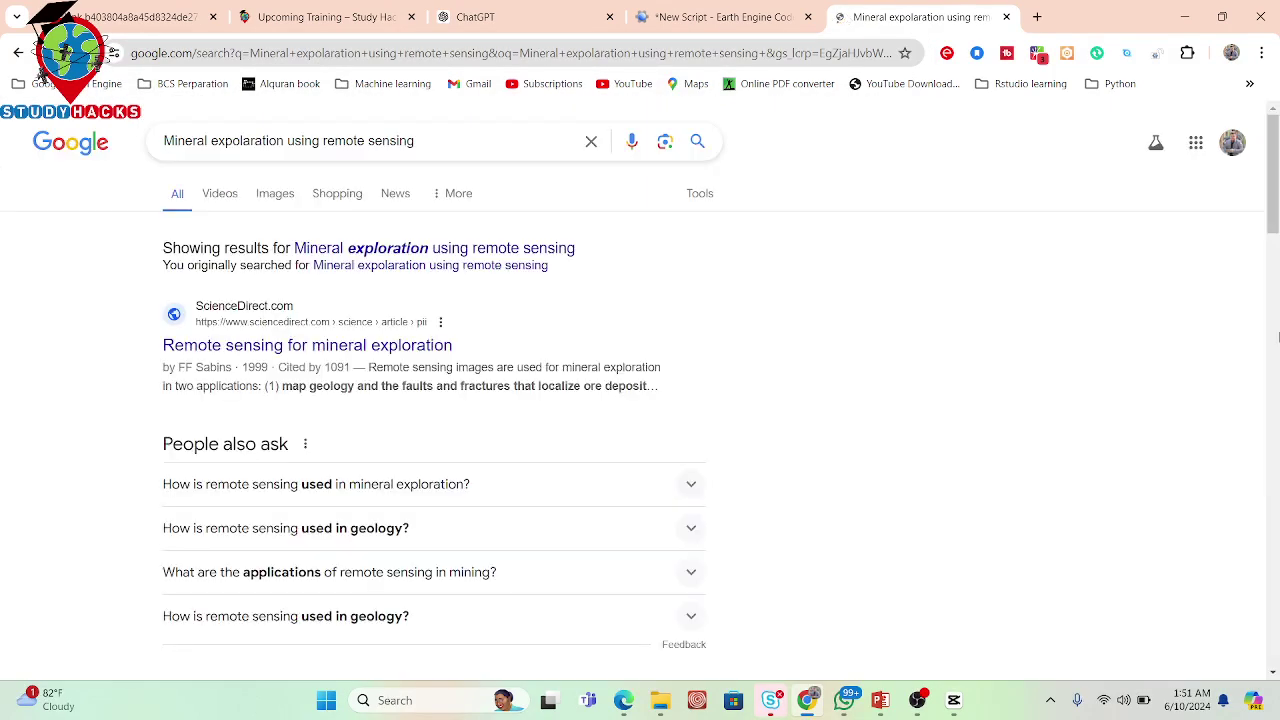
Open the ScienceDirect article "Remote sensing for mineral exploration" and read through its abstract, introduction and section snippets.
mouse_move(1275, 195)
left_mouse_down()
mouse_move(1277, 256)
mouse_move(1268, 180)
left_mouse_up()
left_click(373, 350)
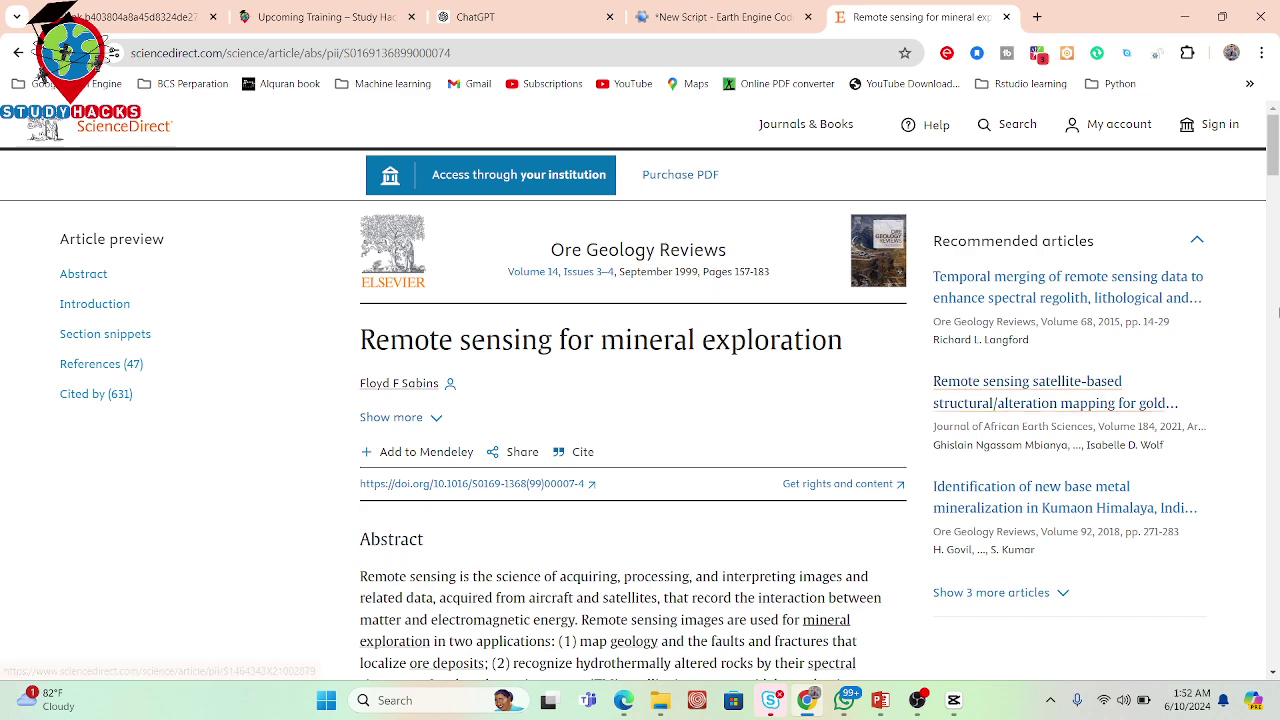
left_click_drag(1275, 150, 1274, 186)
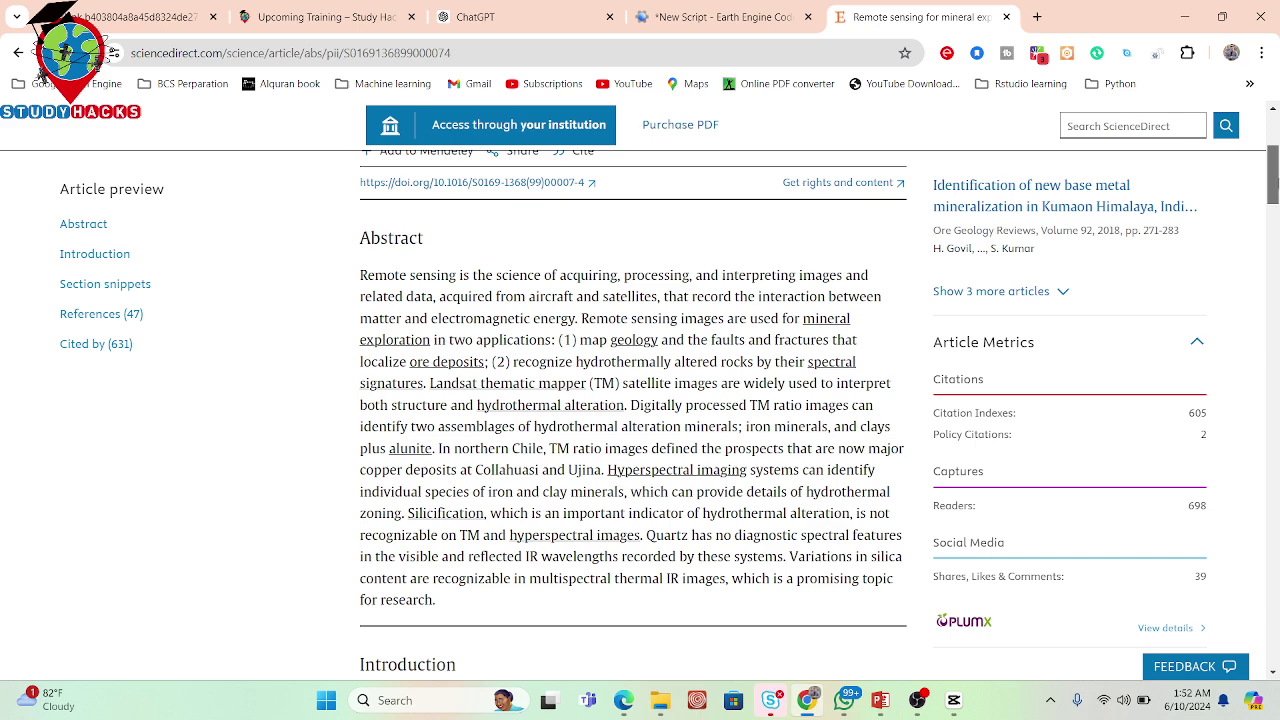
left_click_drag(1274, 186, 1274, 184)
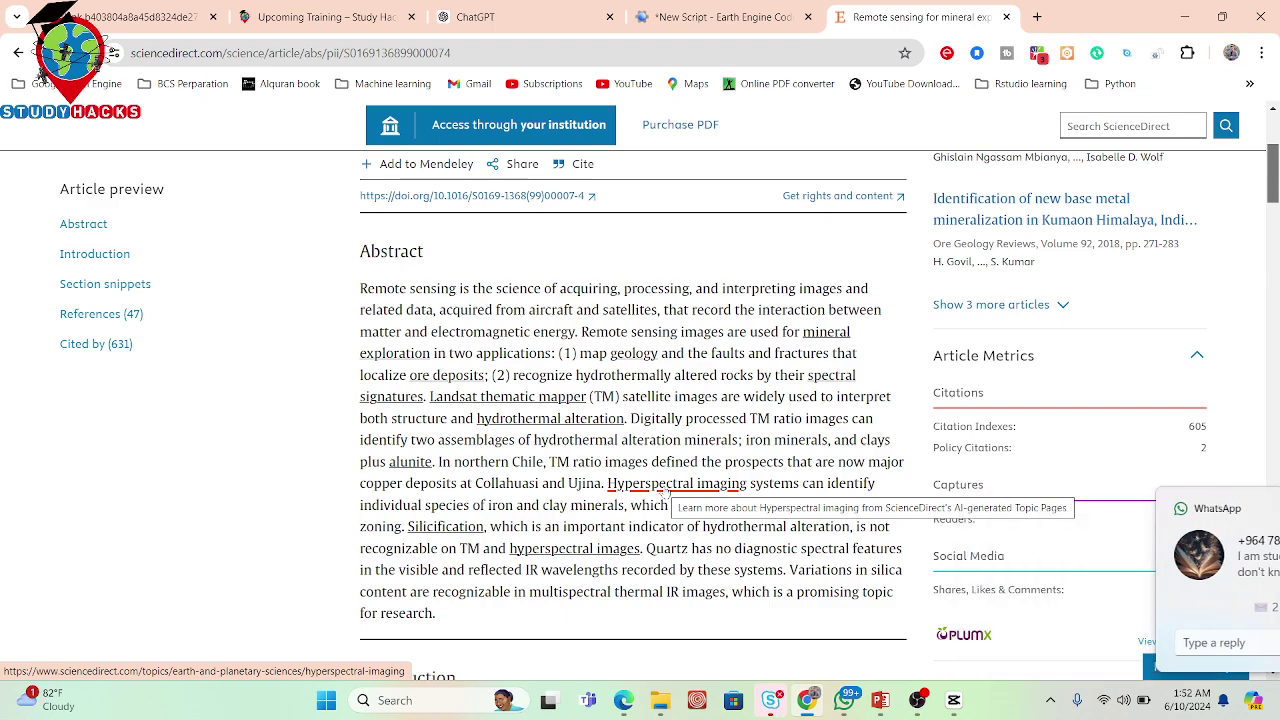
left_click_drag(1274, 172, 1268, 224)
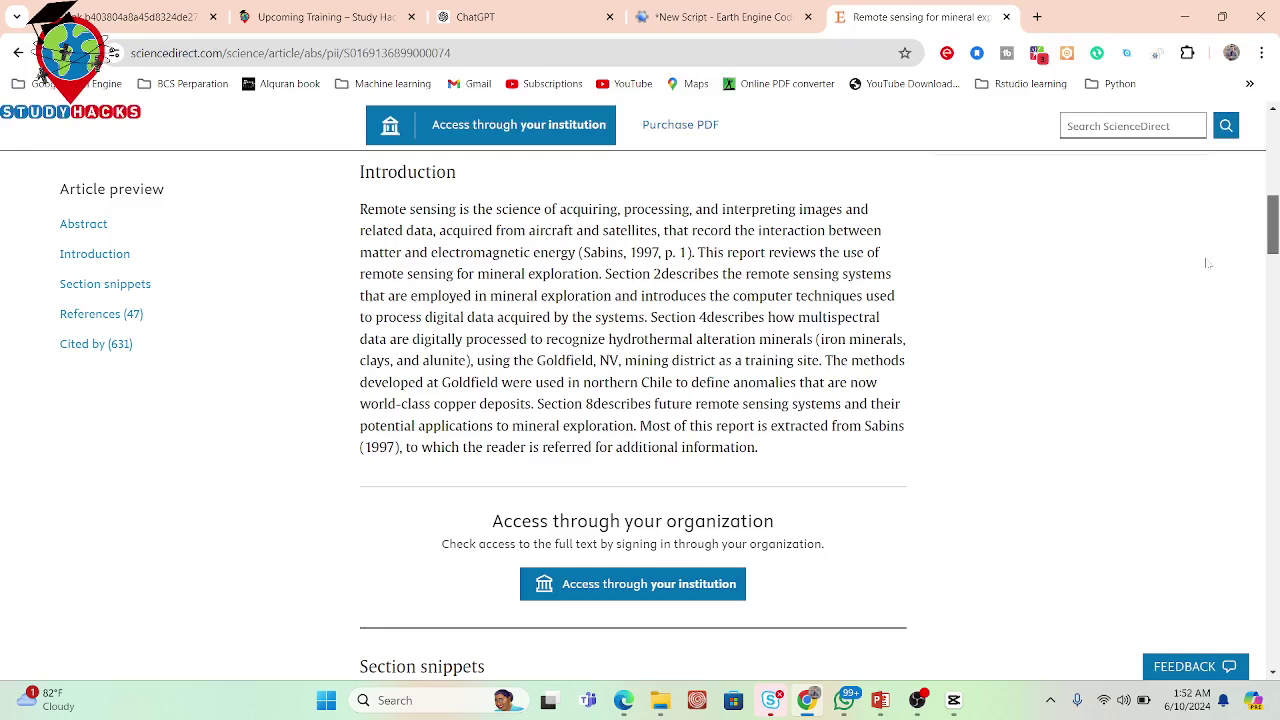
left_click_drag(540, 521, 774, 521)
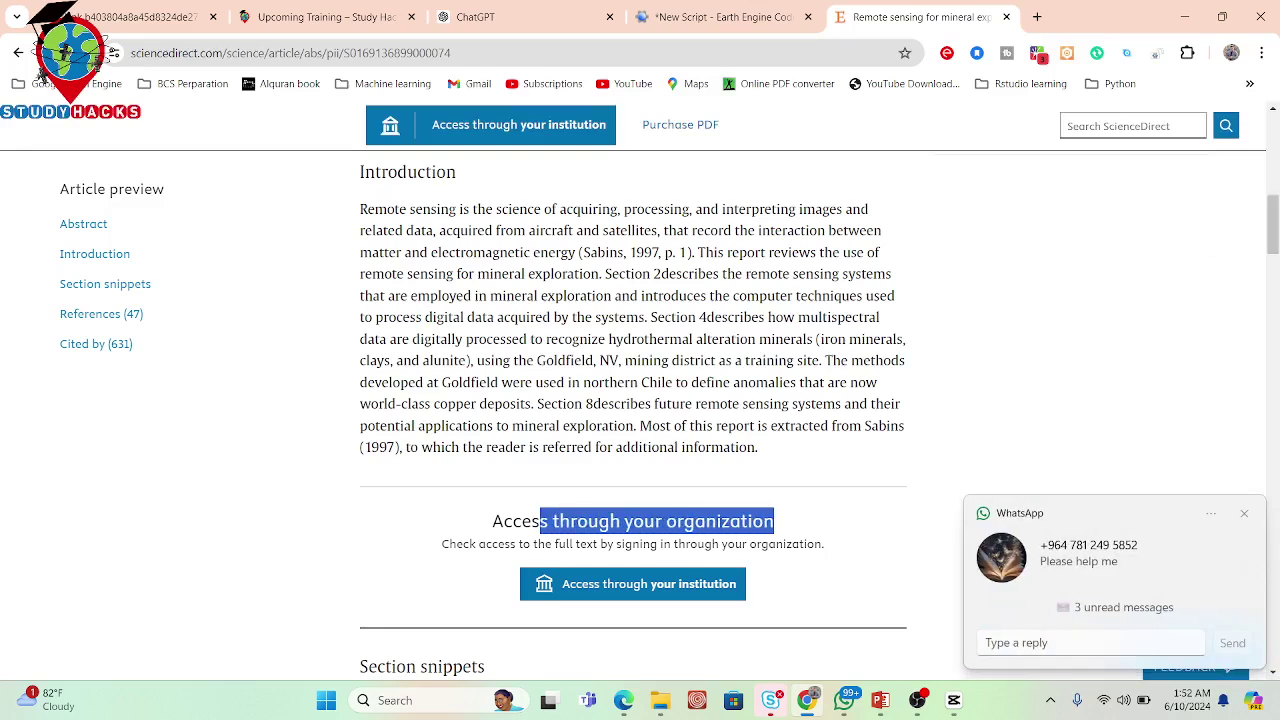
left_click(533, 382)
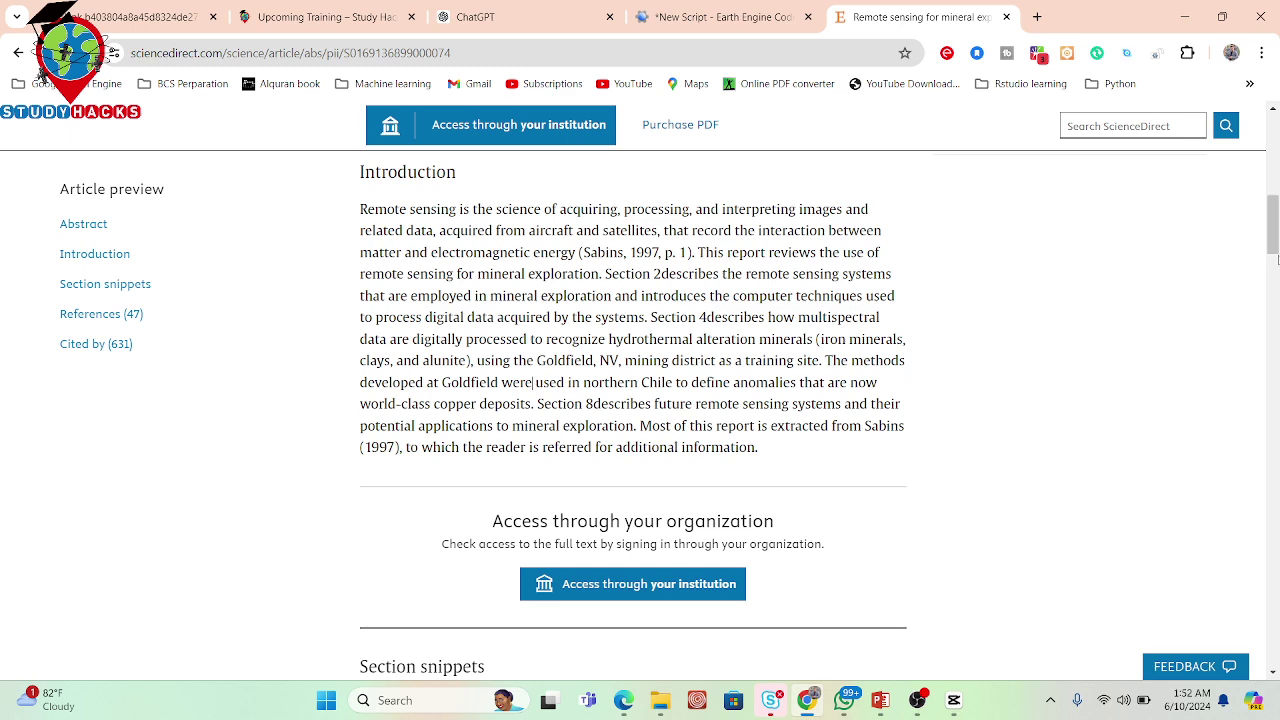
scroll(1277, 258, "down", 5)
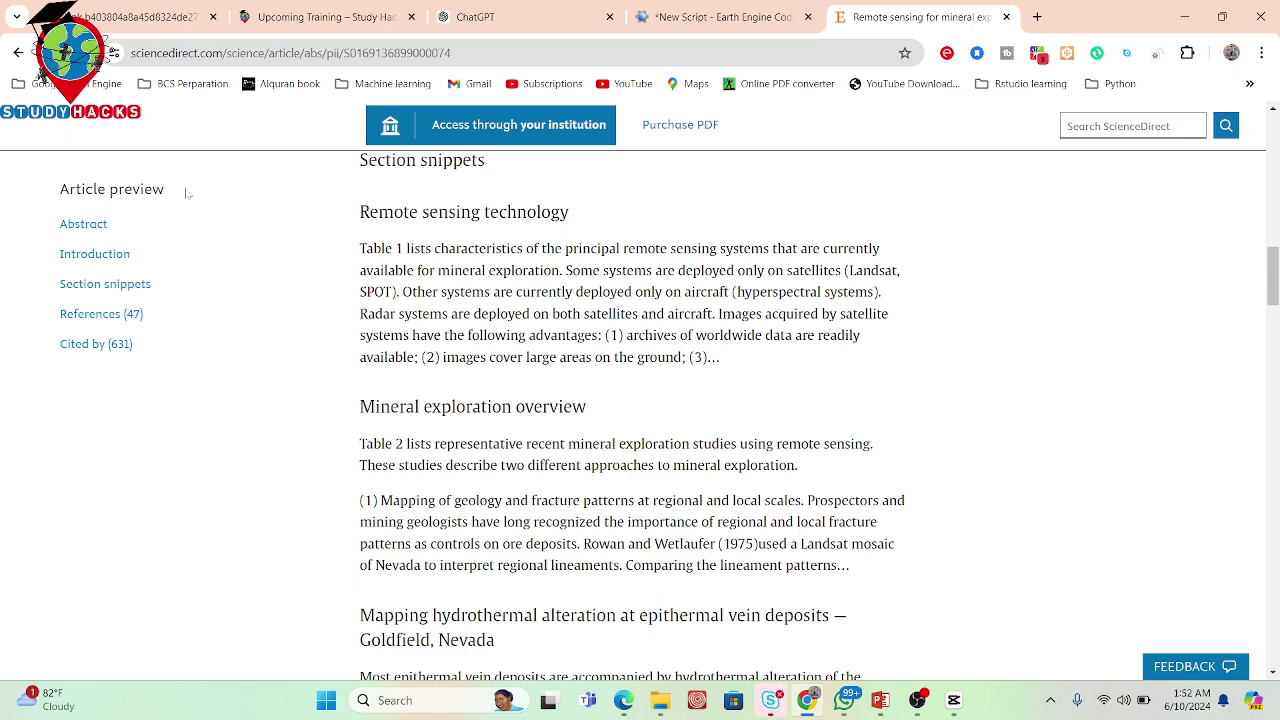
Return to the search results, open Esri's "Mineral Exploration from Space" and examine its satellite composites, WorldView-3 caption and text.
left_click(18, 52)
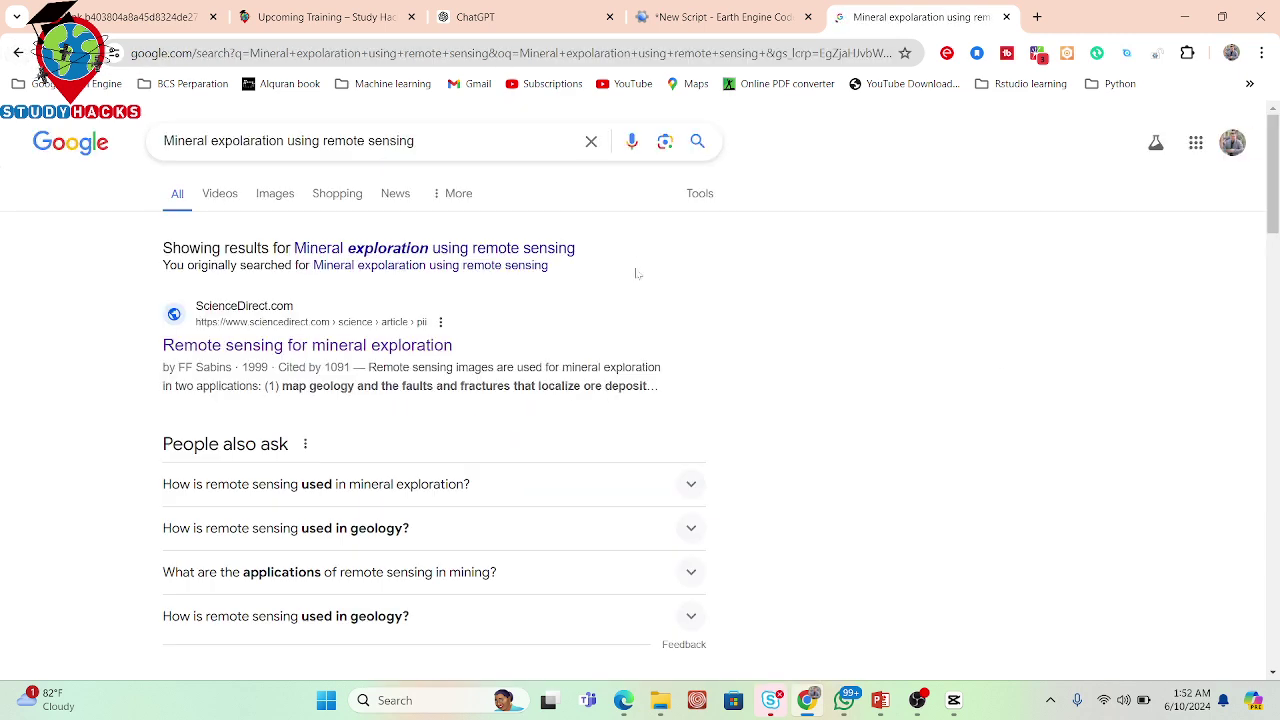
left_click_drag(1273, 200, 1277, 454)
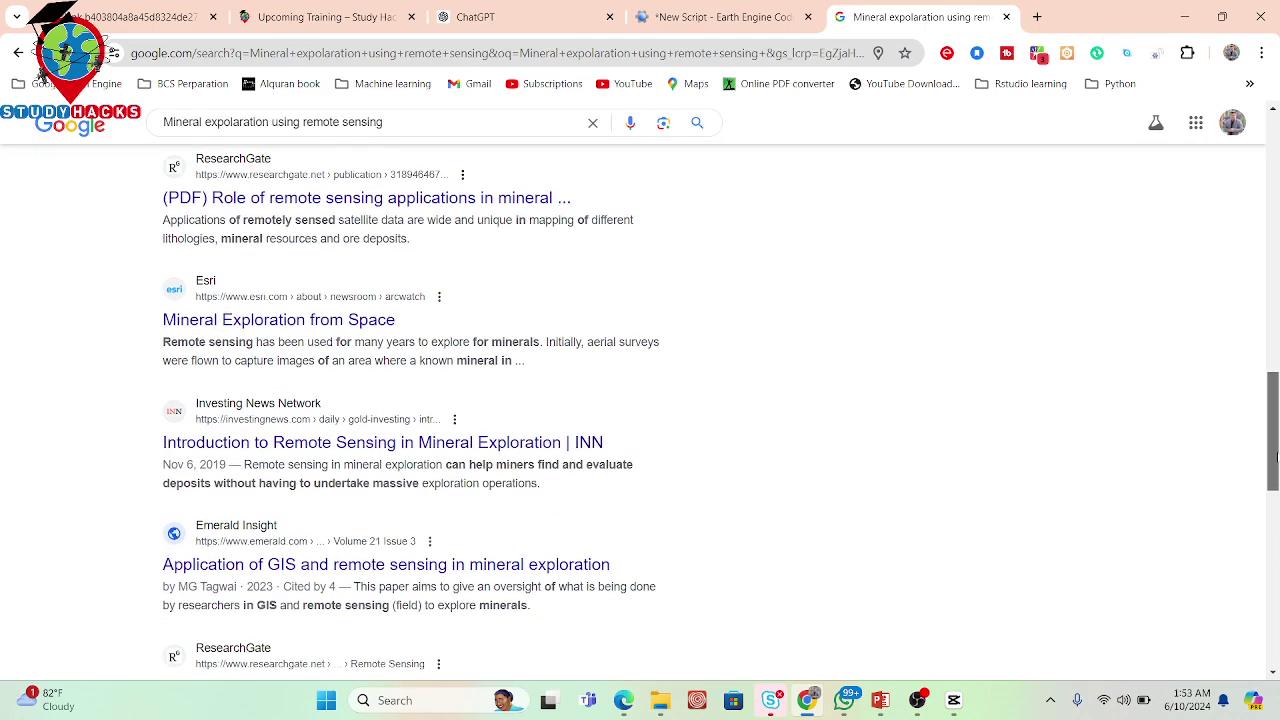
left_click(185, 330)
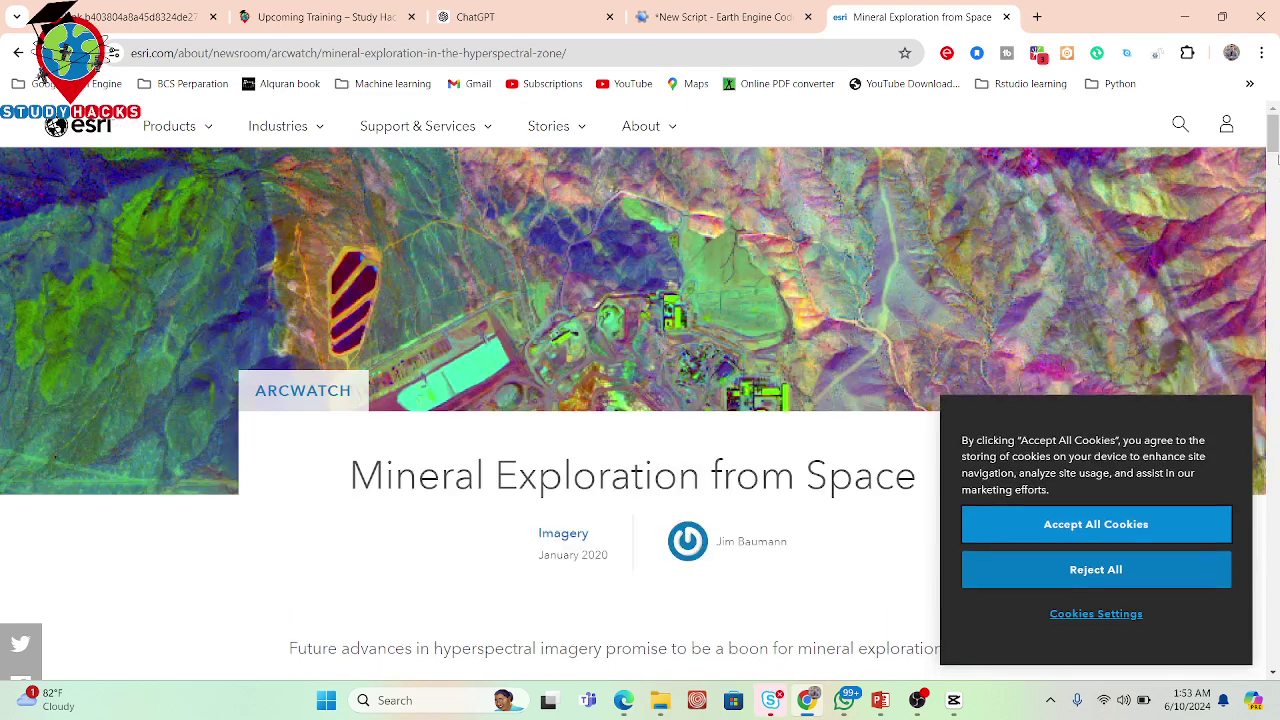
scroll(1274, 124, "down", 3)
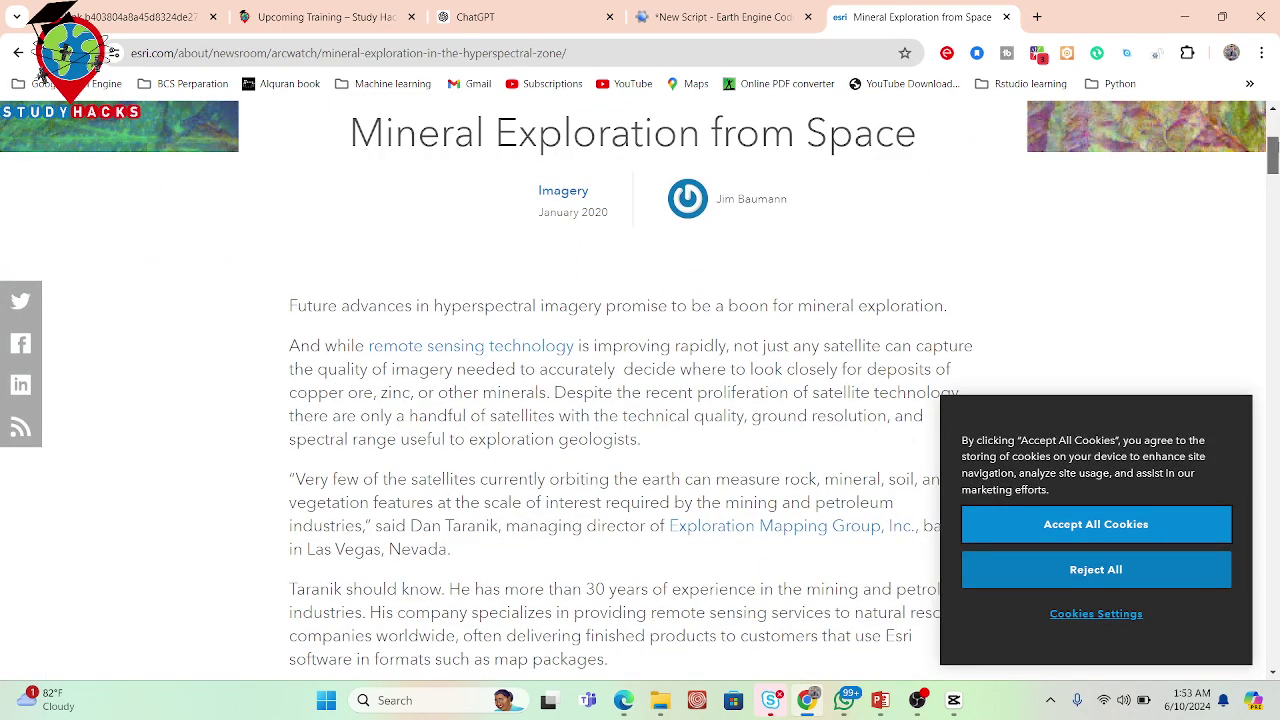
scroll(1274, 160, "down", 6)
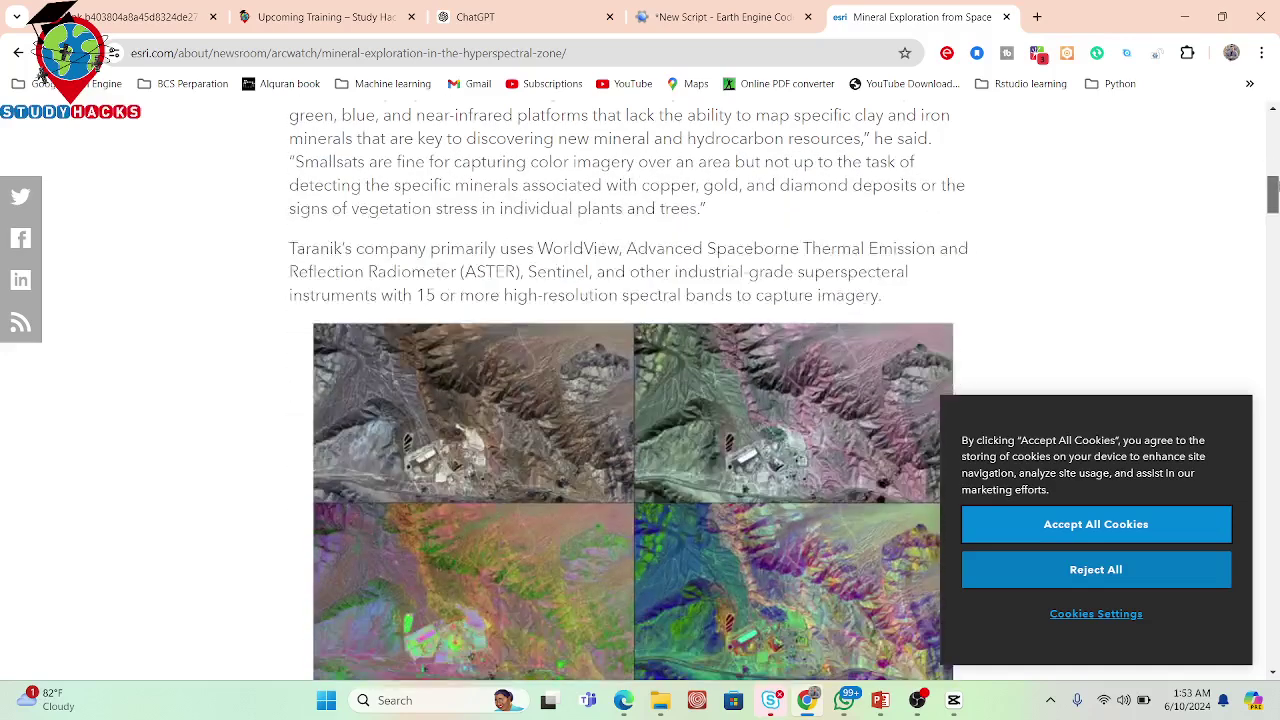
scroll(1274, 186, "down", 2)
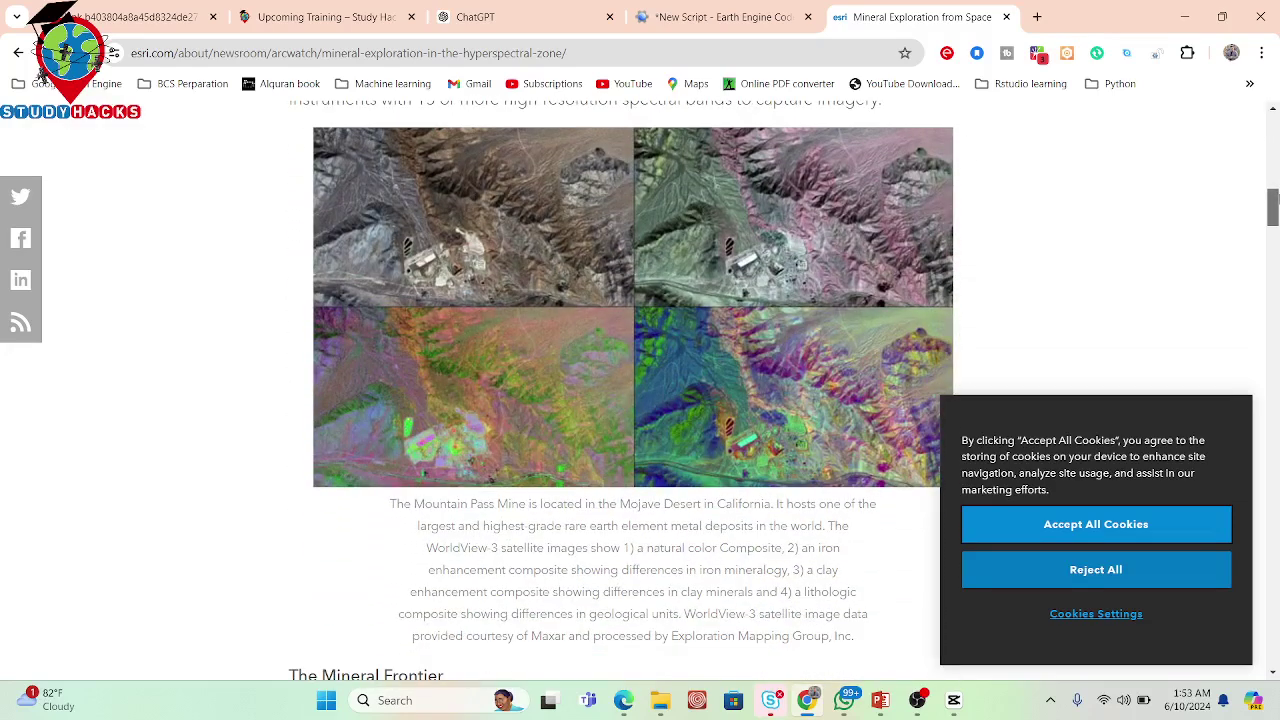
scroll(1274, 200, "down", 1)
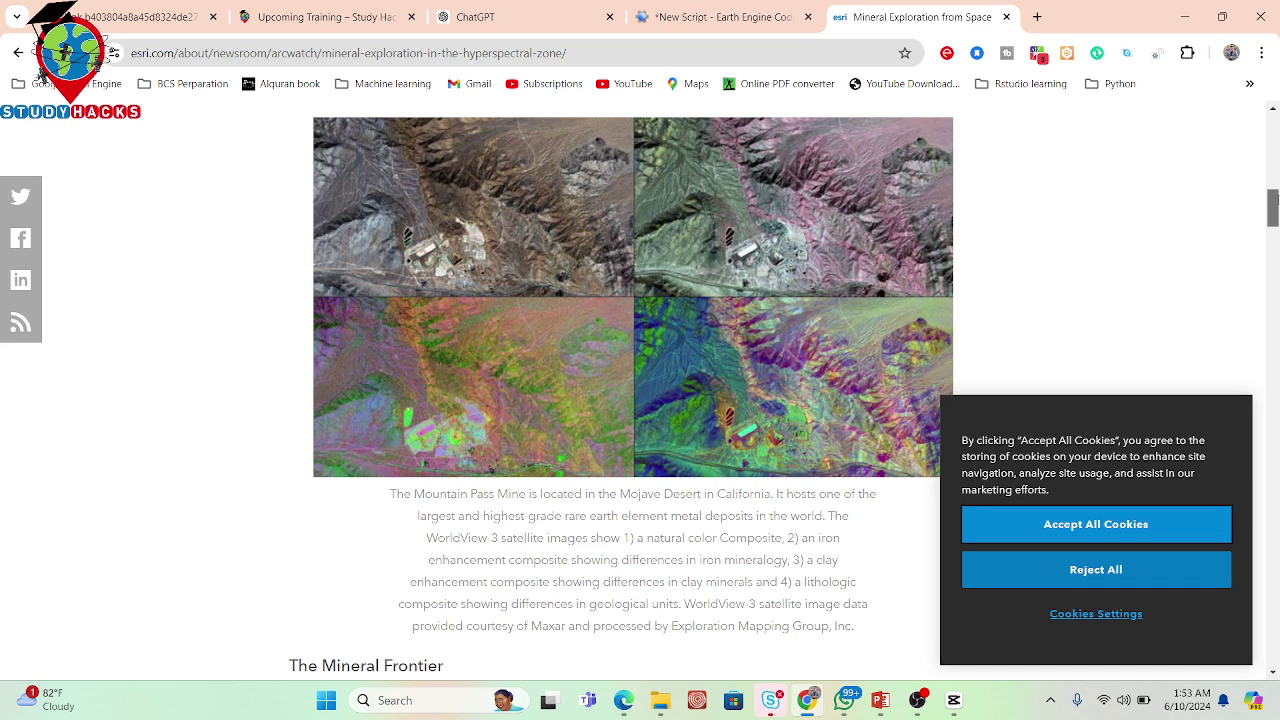
scroll(1274, 205, "up", 1)
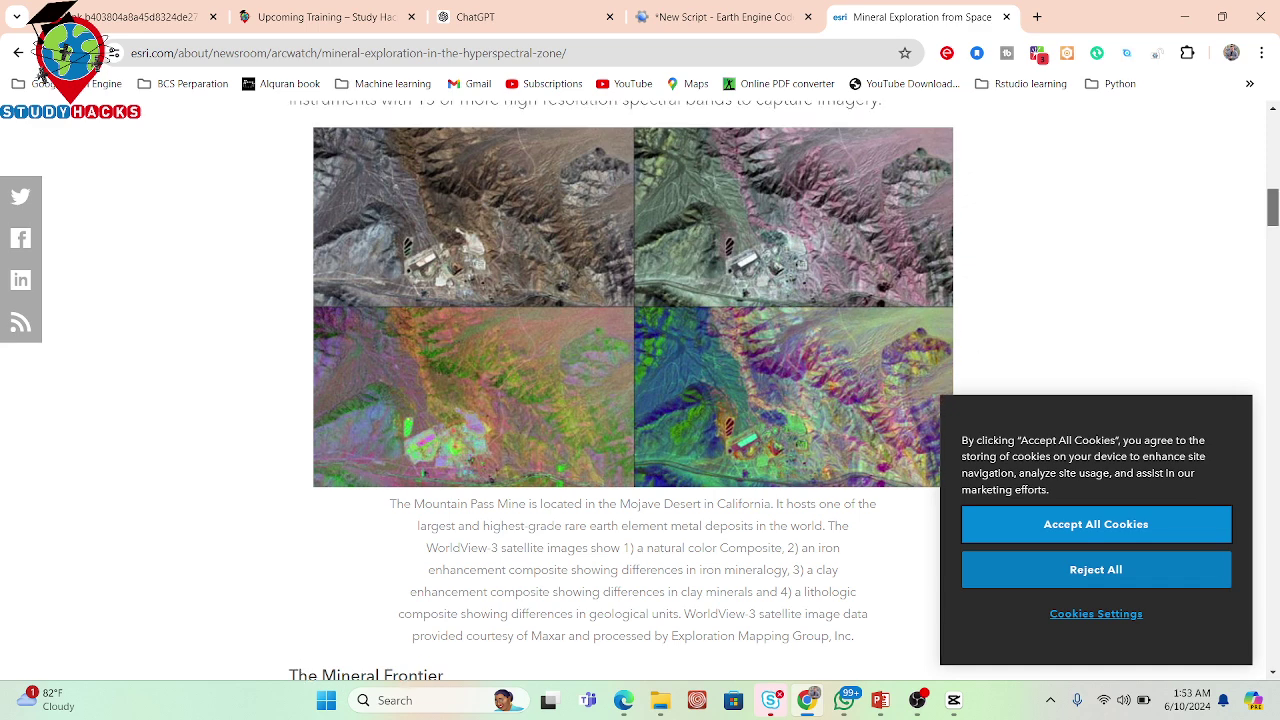
left_click_drag(695, 614, 828, 630)
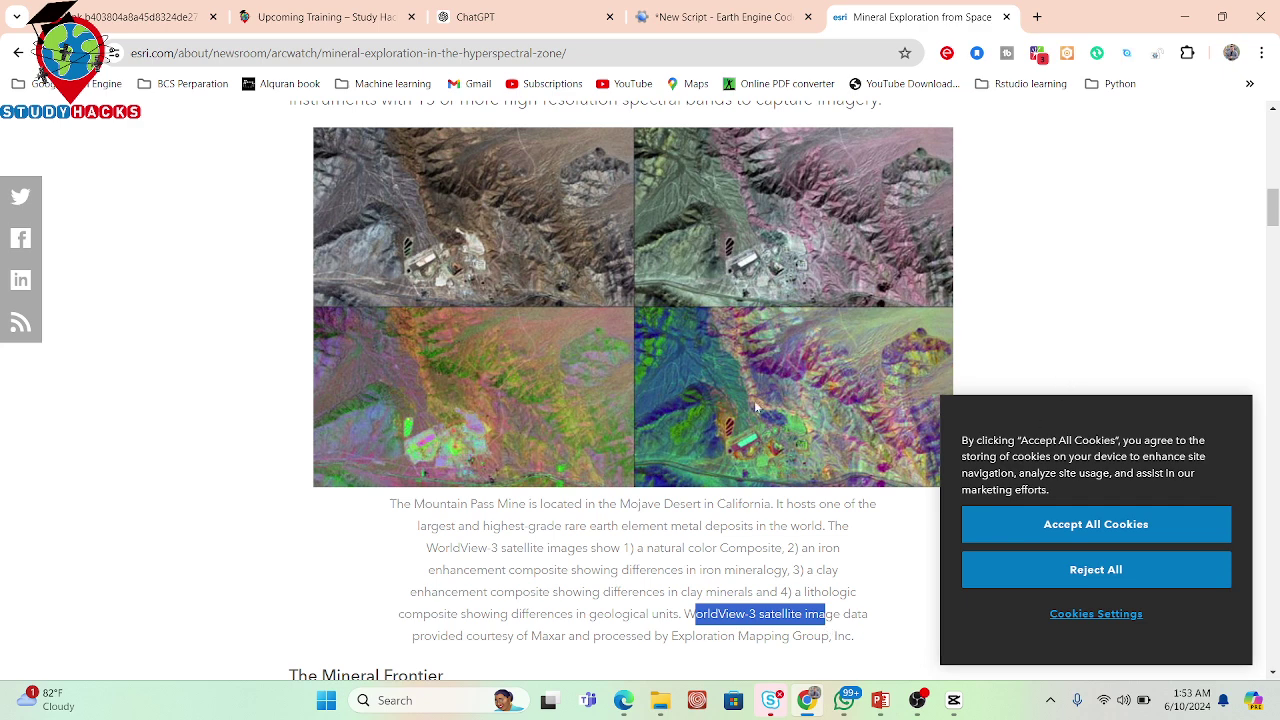
left_click_drag(1275, 208, 1274, 573)
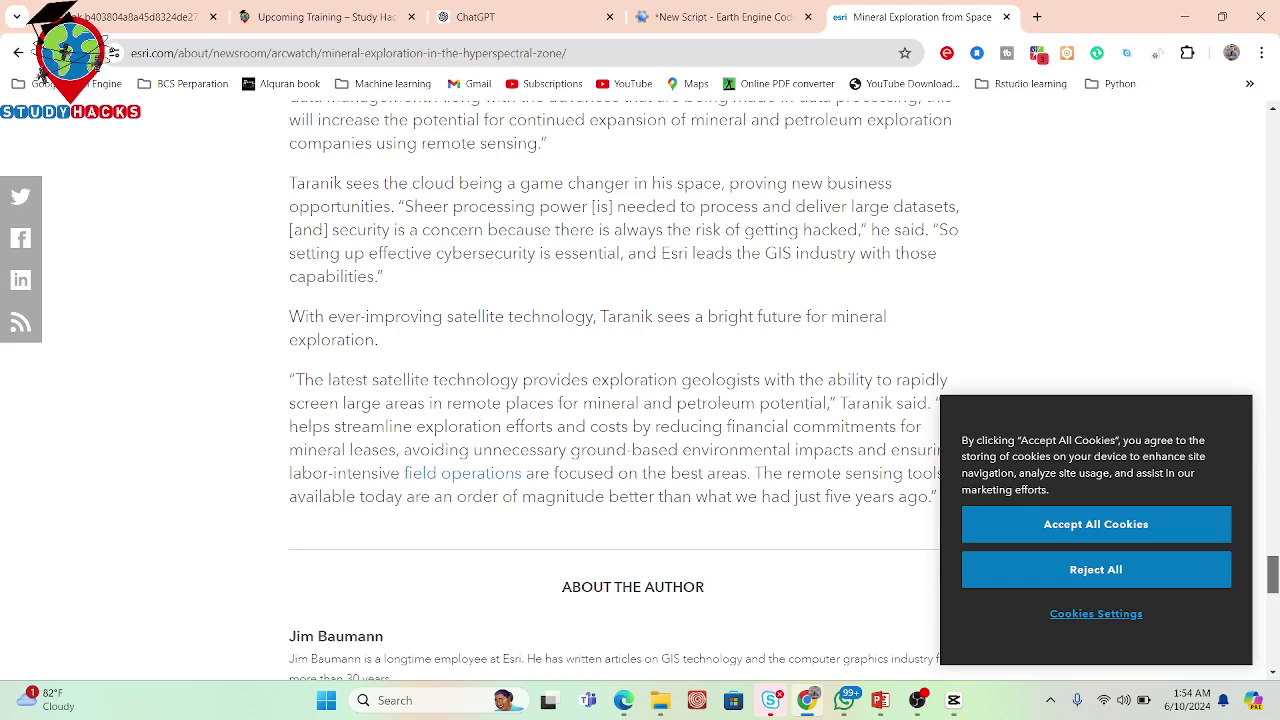
Go back to the results and view the Emerald Insight paper "Application of GIS and remote sensing in mineral exploration".
left_click(18, 52)
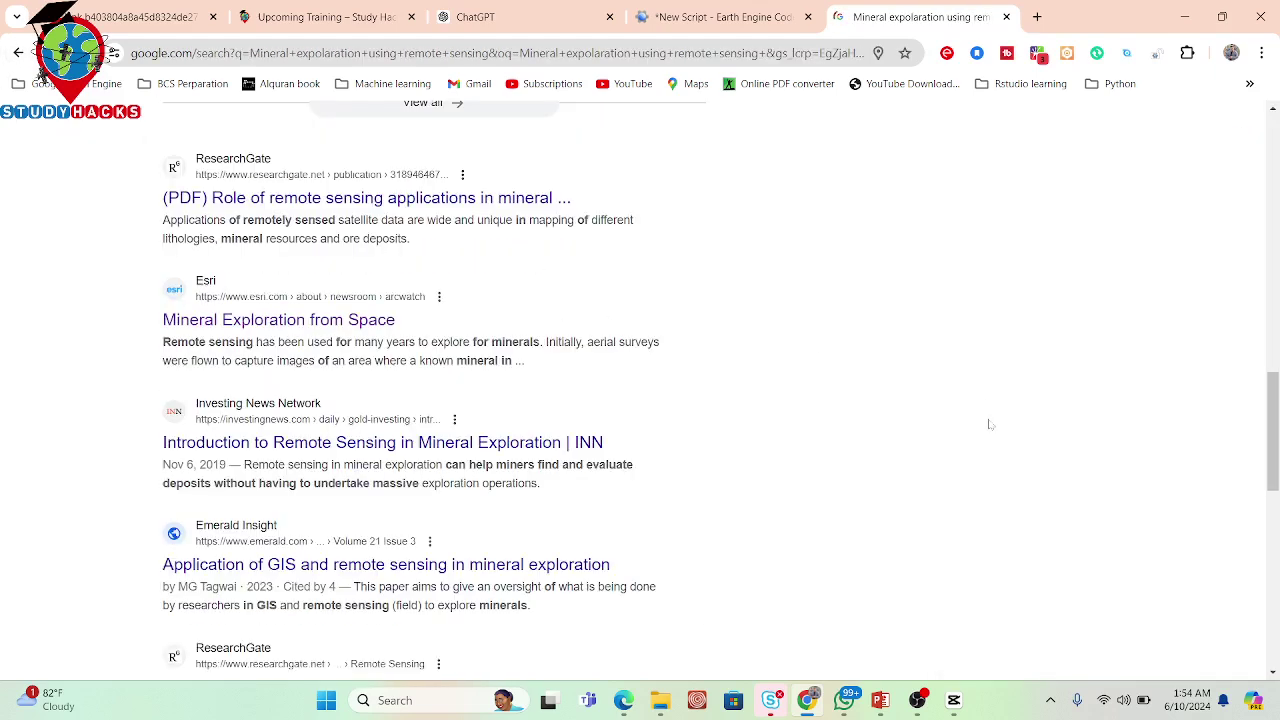
left_click(276, 574)
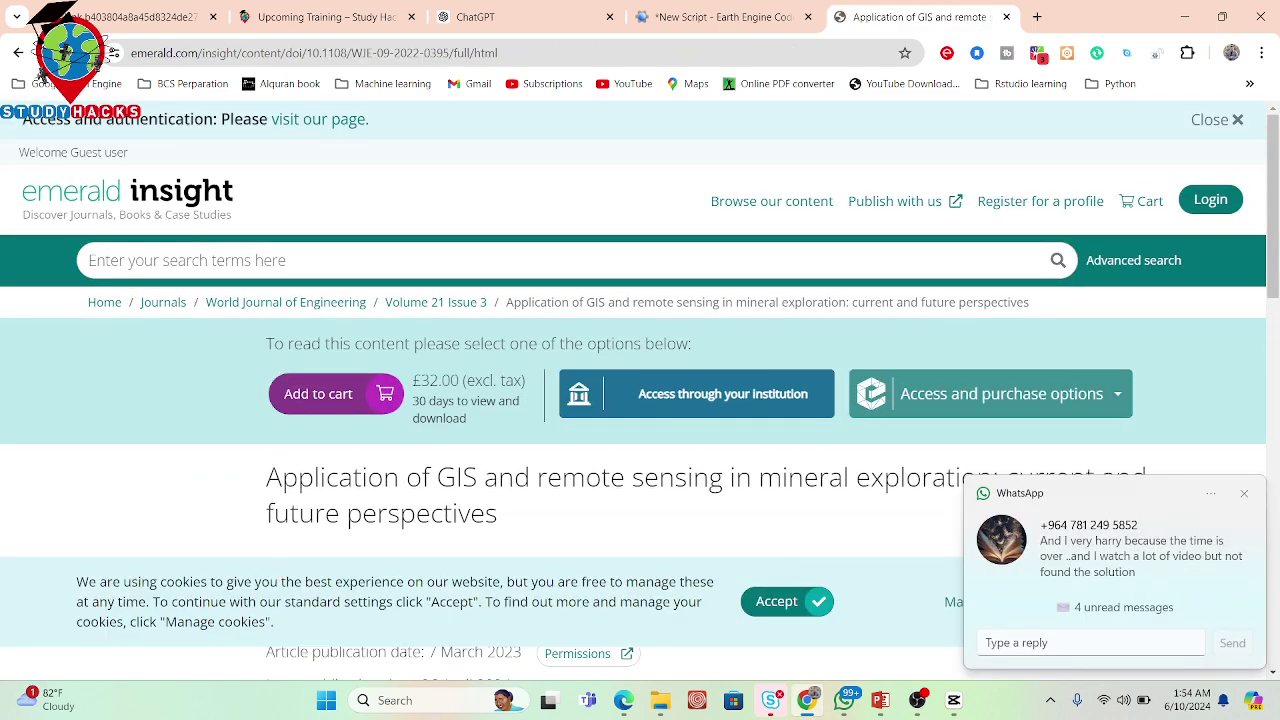
left_click_drag(1278, 147, 1275, 208)
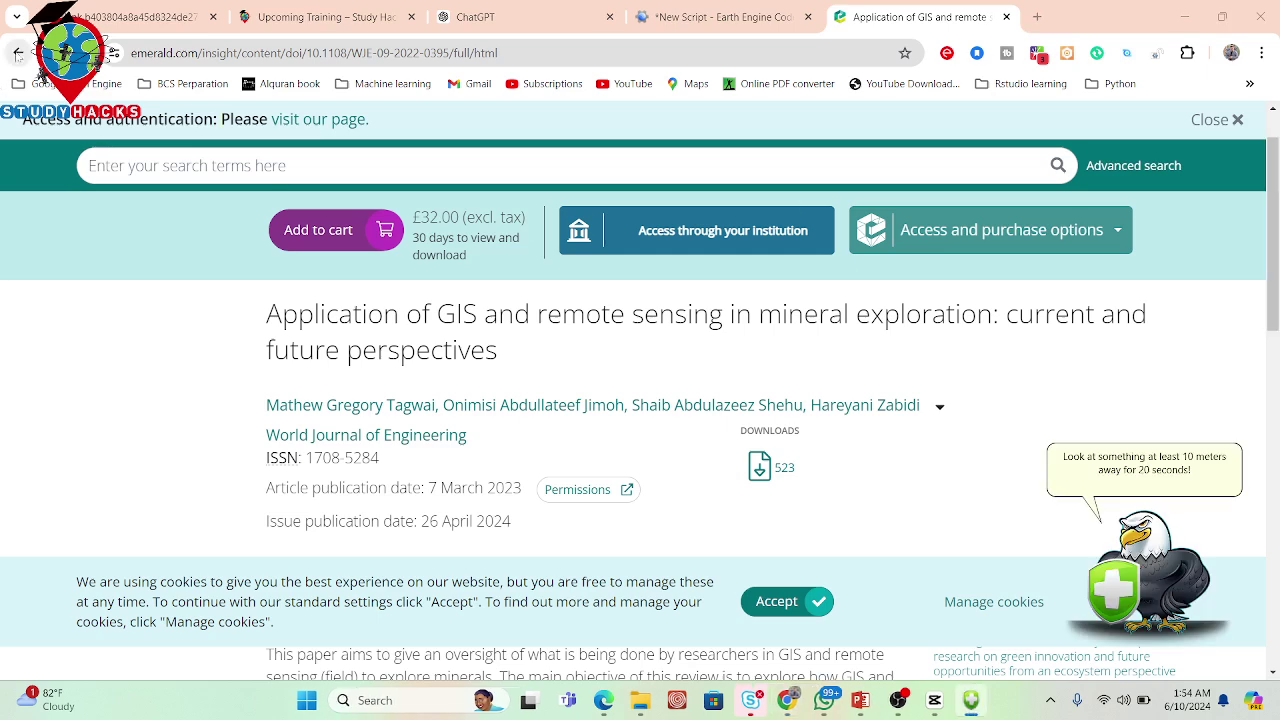
Return to the search results, open MDPI's special issue "Mineral Exploration Based on Remote Sensing" and skim its Special Issue Information.
left_click(17, 53)
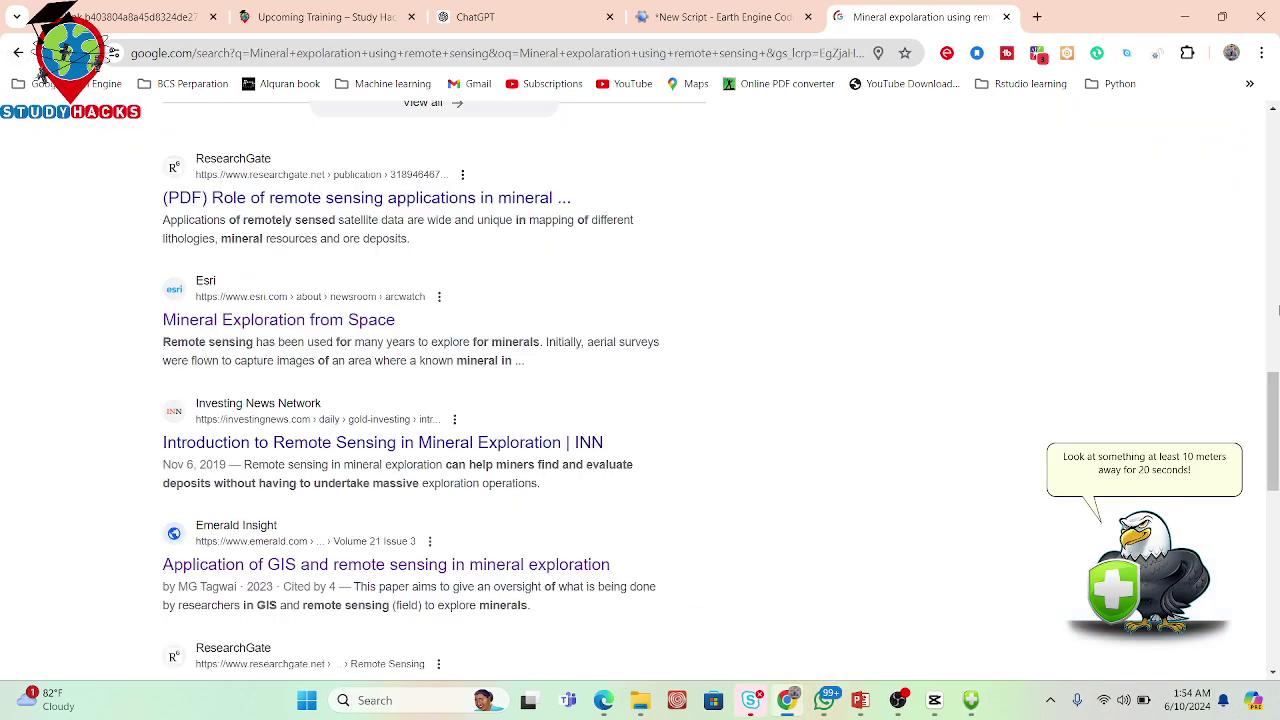
scroll(640, 400, "down", 3)
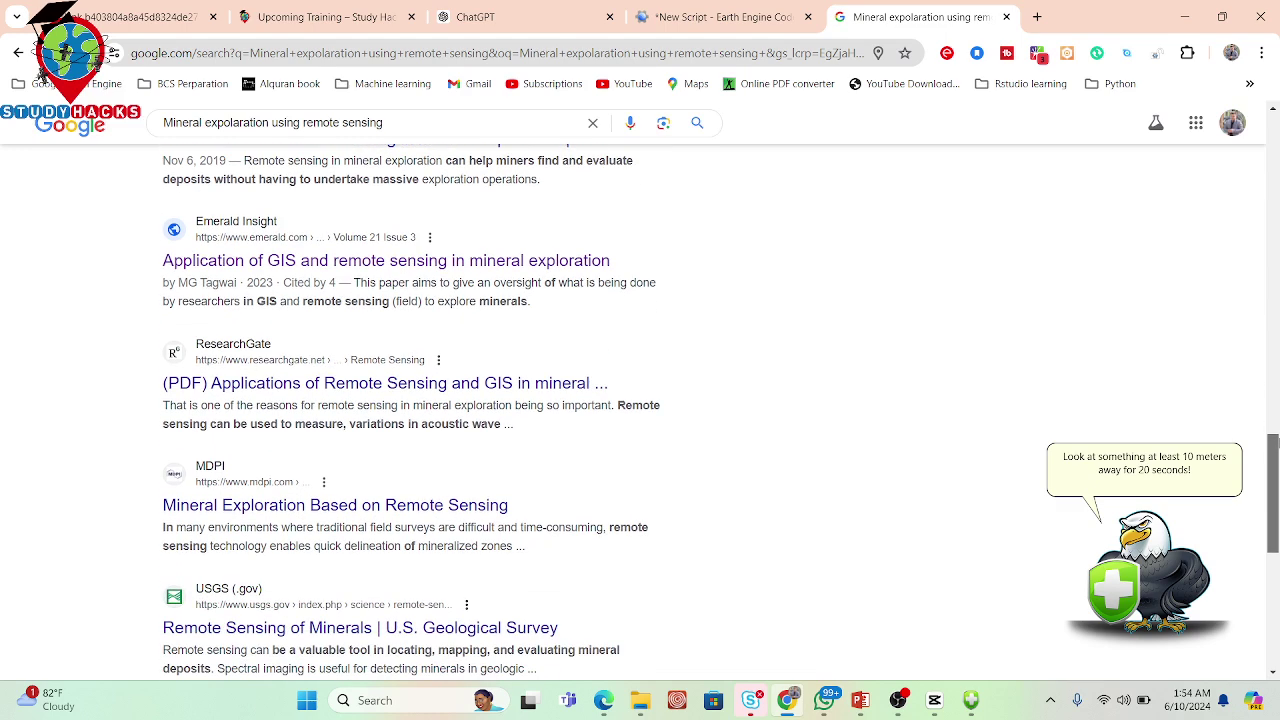
left_click(386, 515)
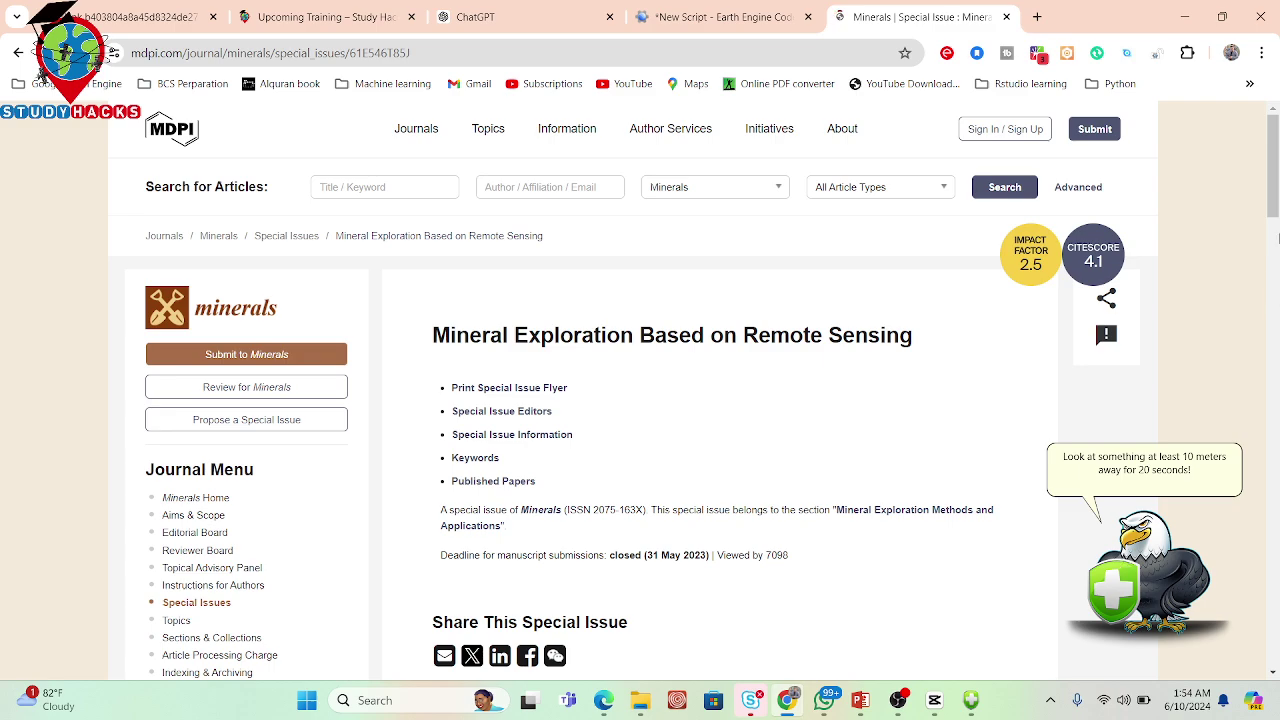
scroll(720, 400, "down", 3)
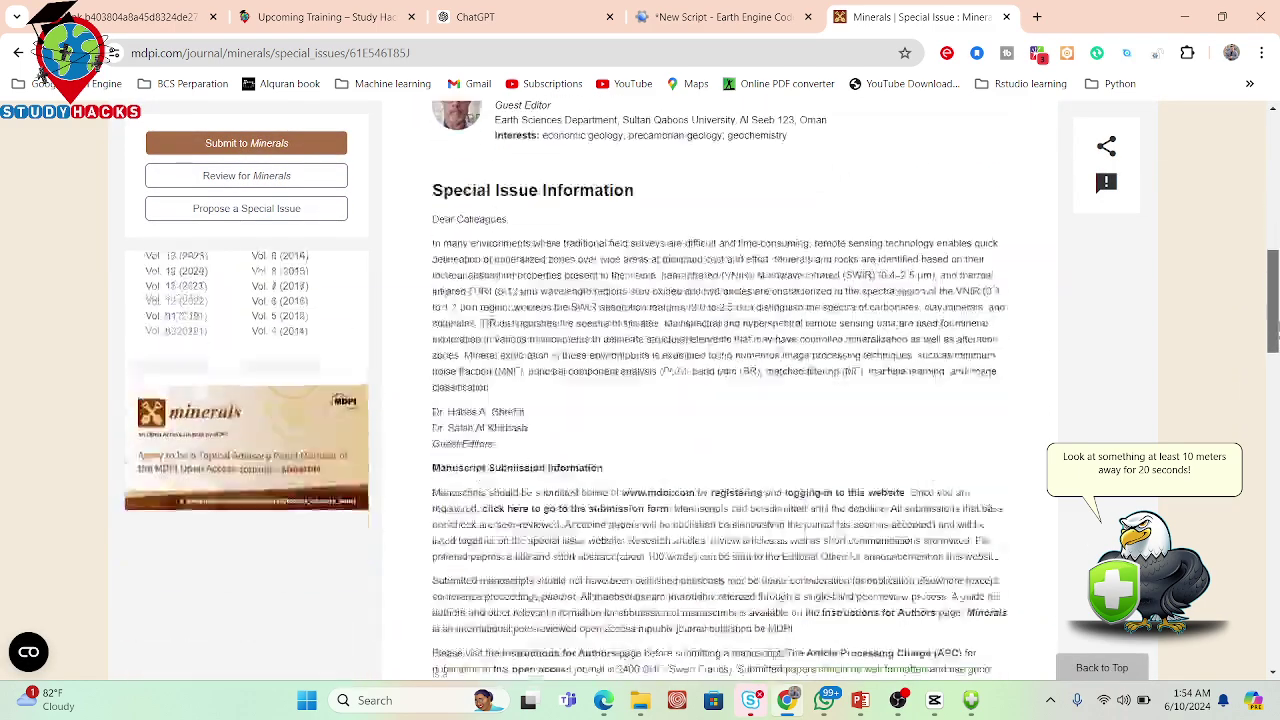
key("Home")
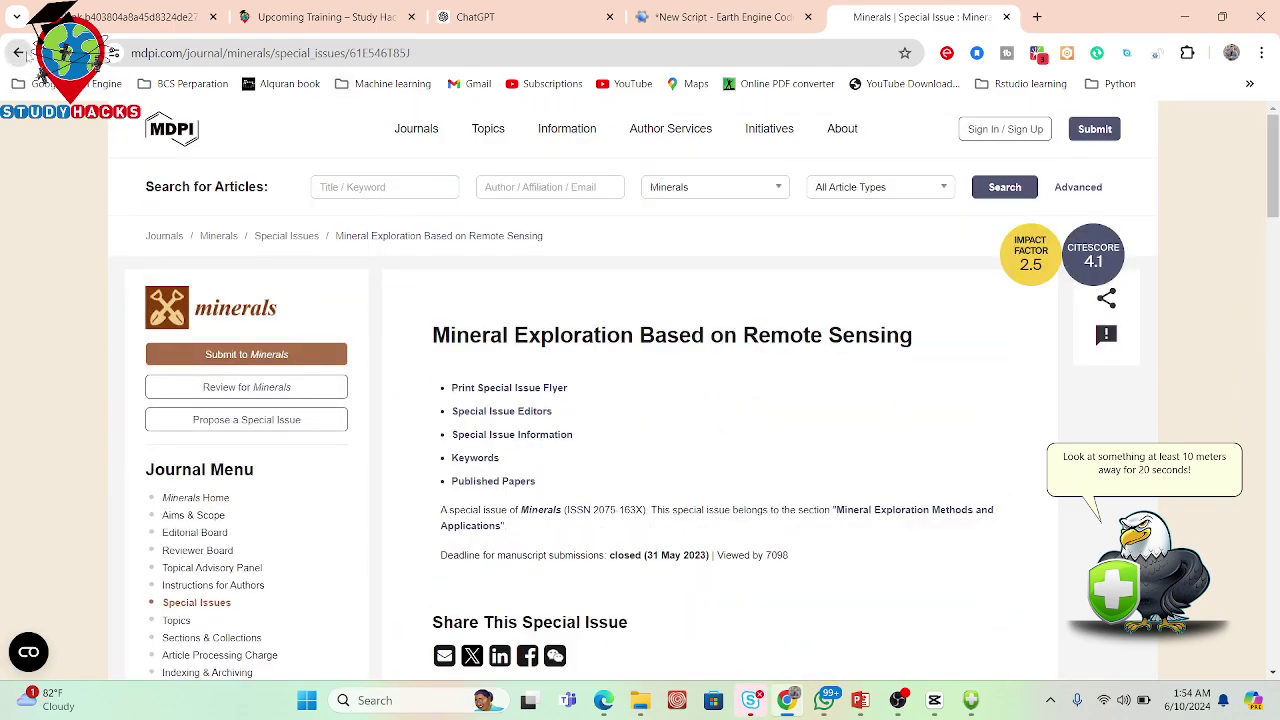
Go back to the results, open the U.S. Geological Survey page "Remote Sensing of Minerals" and look it over.
left_click(18, 52)
left_click(330, 628)
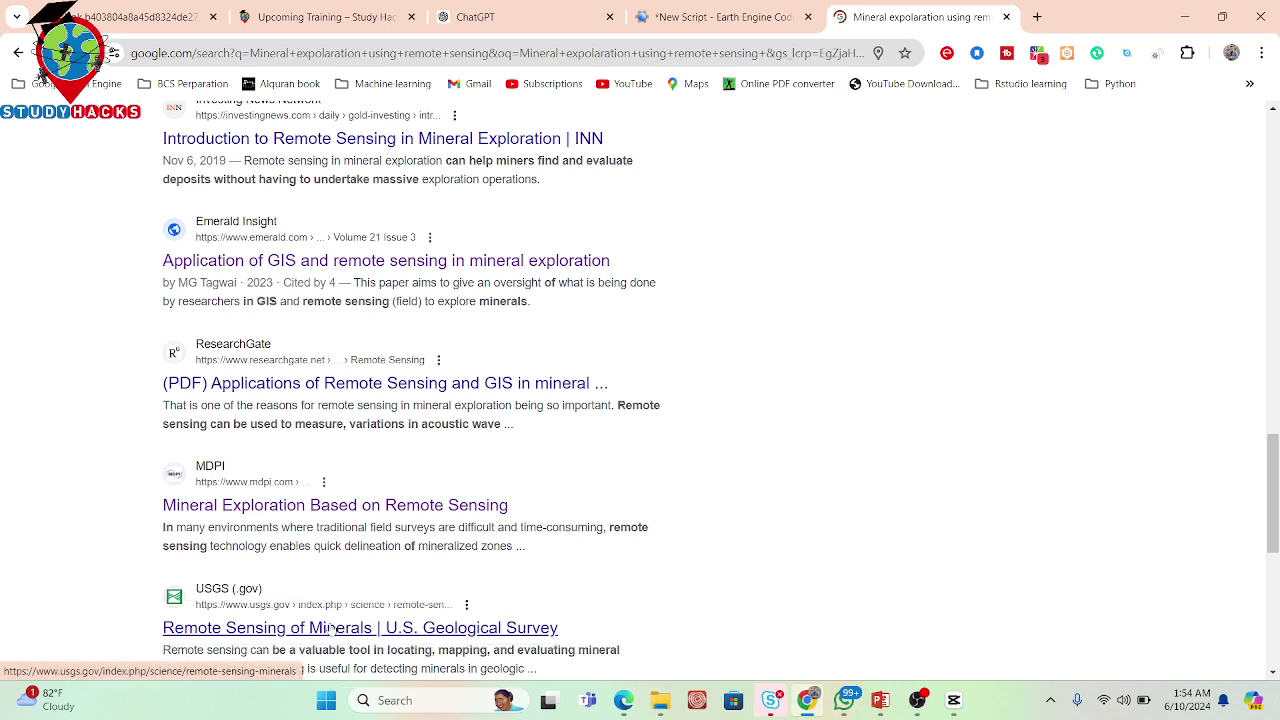
left_click(330, 628)
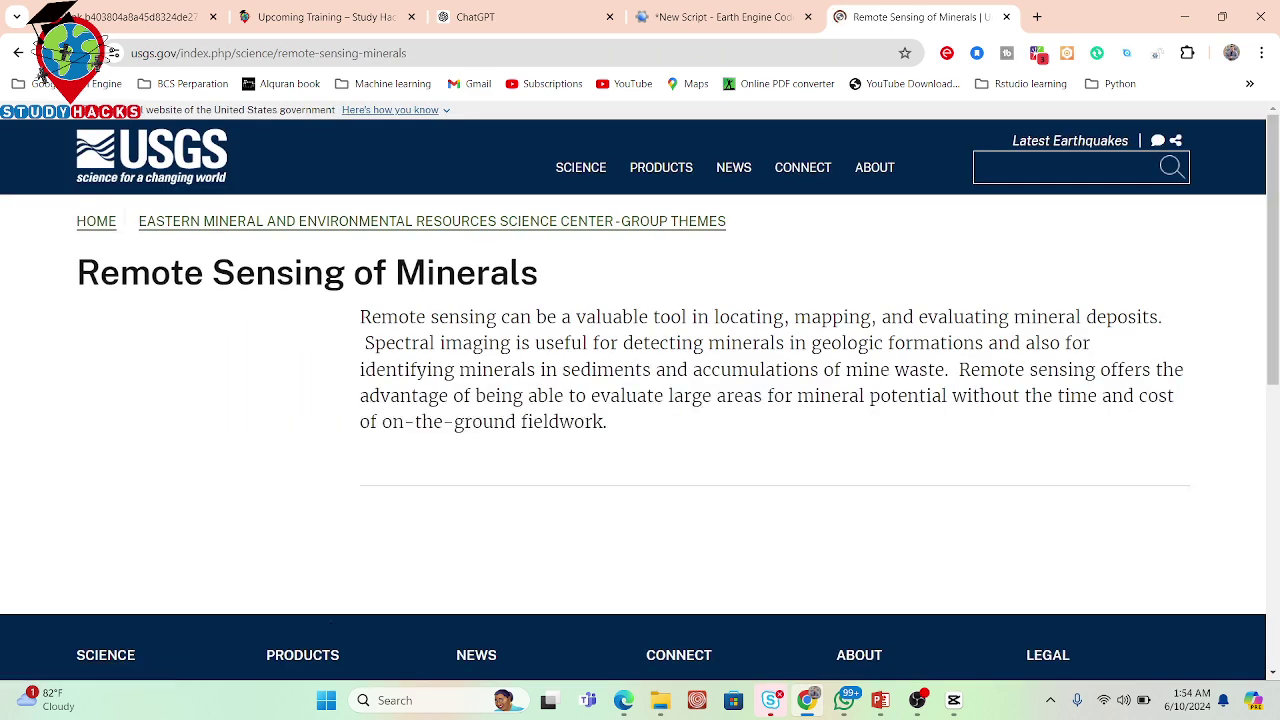
scroll(990, 414, "down", 4)
scroll(1260, 249, "up", 4)
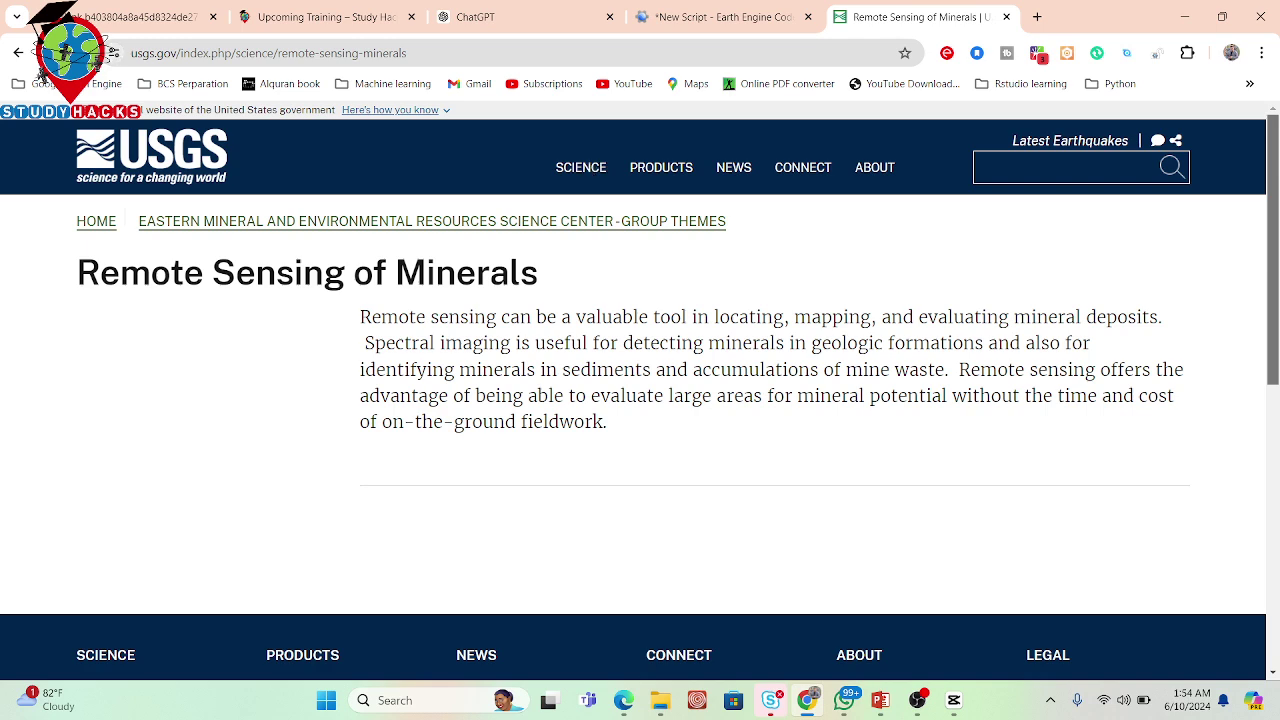
Return to the results, open ResearchGate's "Applications of Remote Sensing and GIS in mineral exploration" and read its abstract and introduction.
left_click(18, 53)
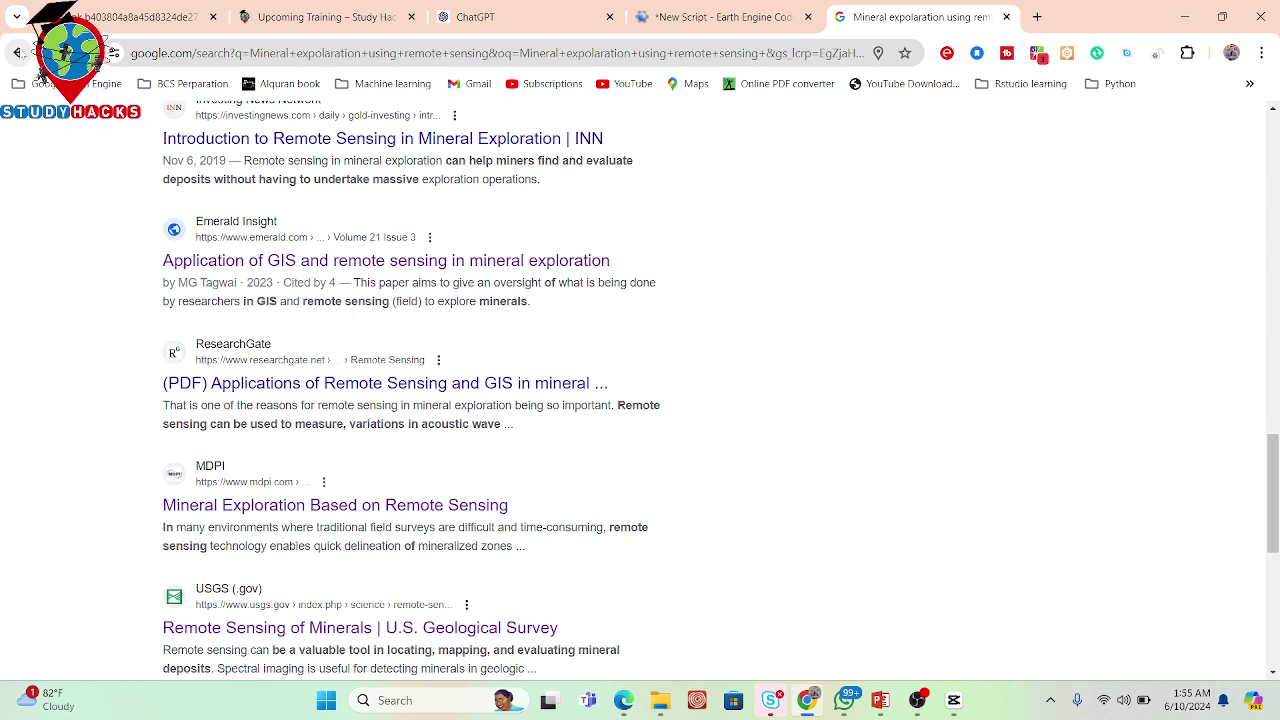
left_click(329, 383)
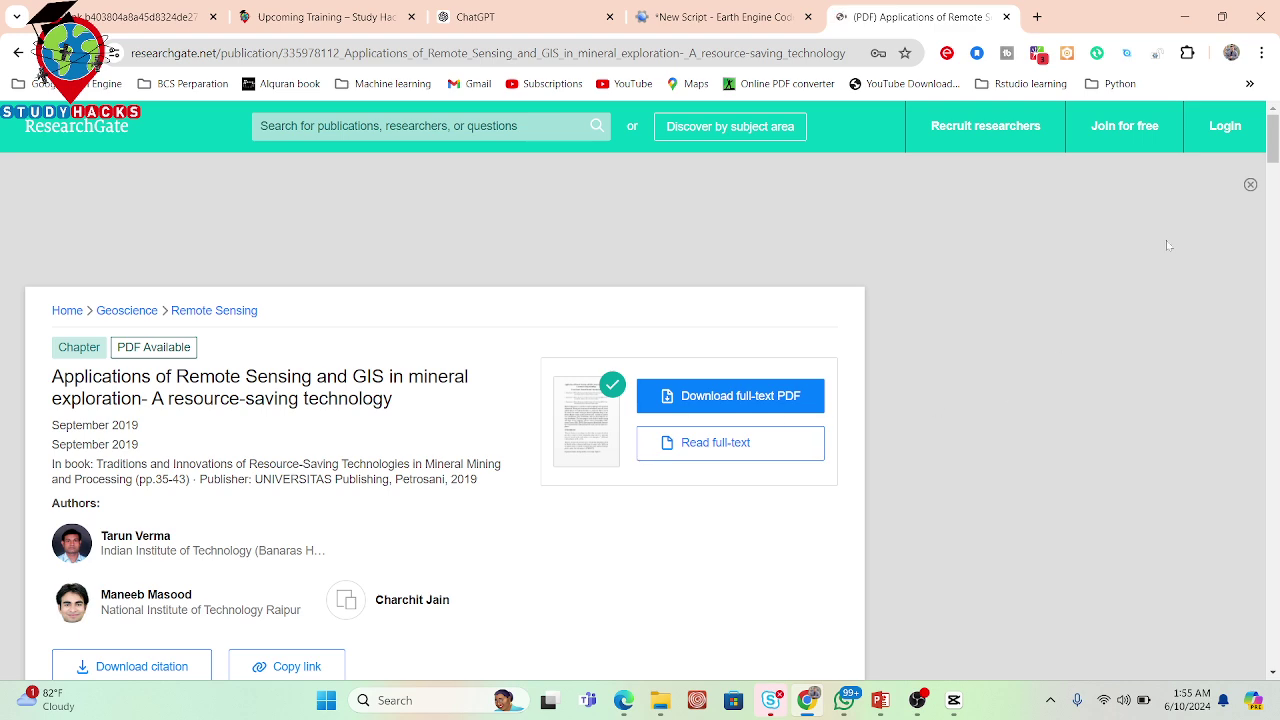
scroll(445, 450, "down", 15)
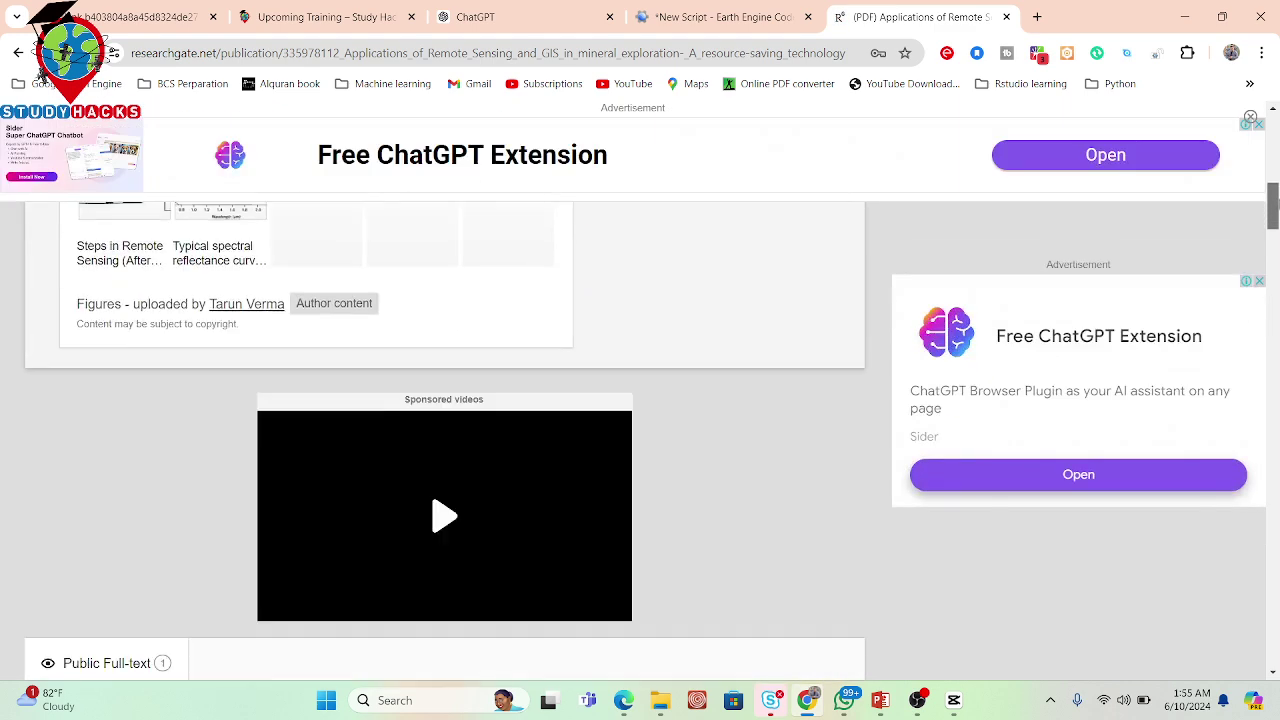
scroll(445, 450, "down", 1)
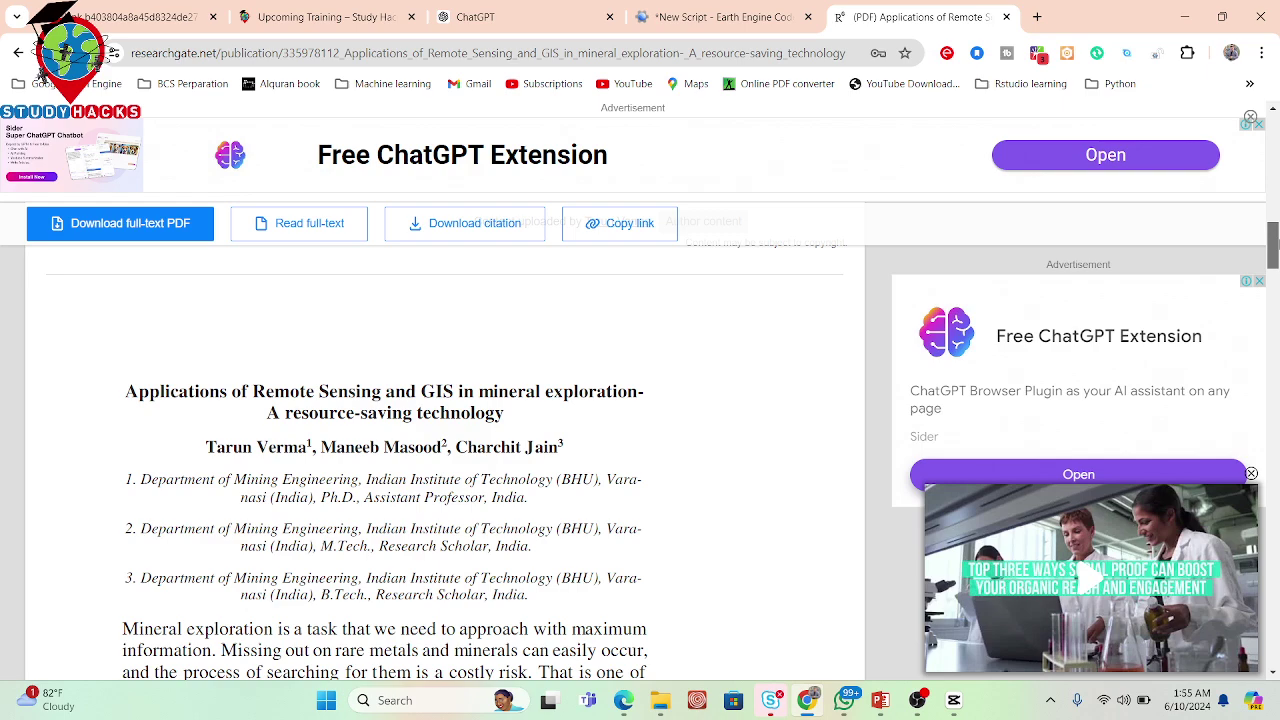
scroll(1276, 246, "down", 5)
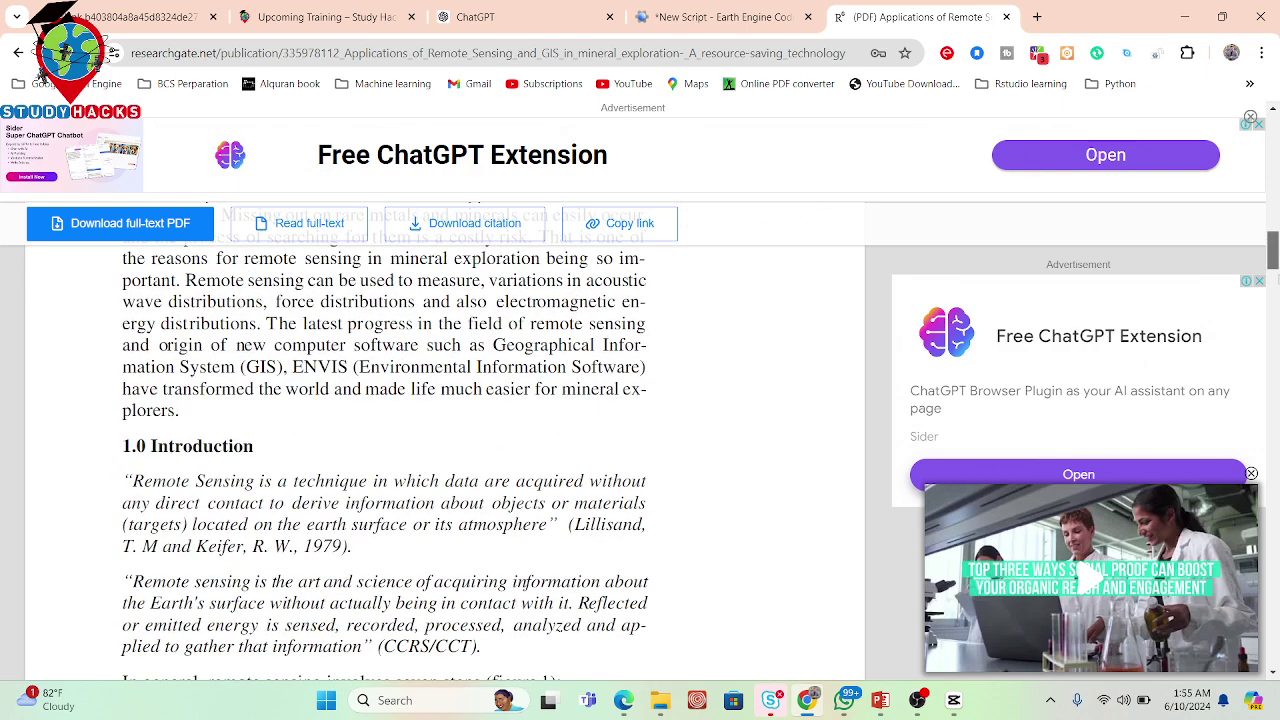
scroll(1276, 267, "up", 2)
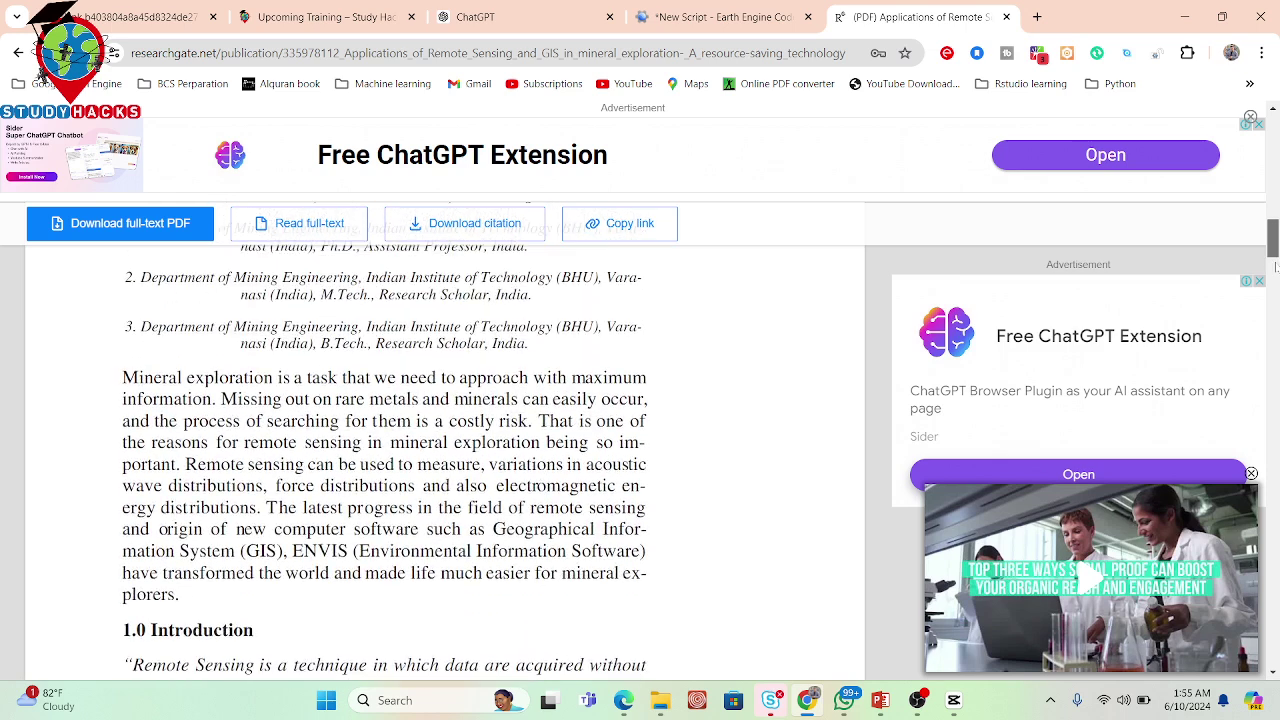
scroll(1276, 267, "down", 1)
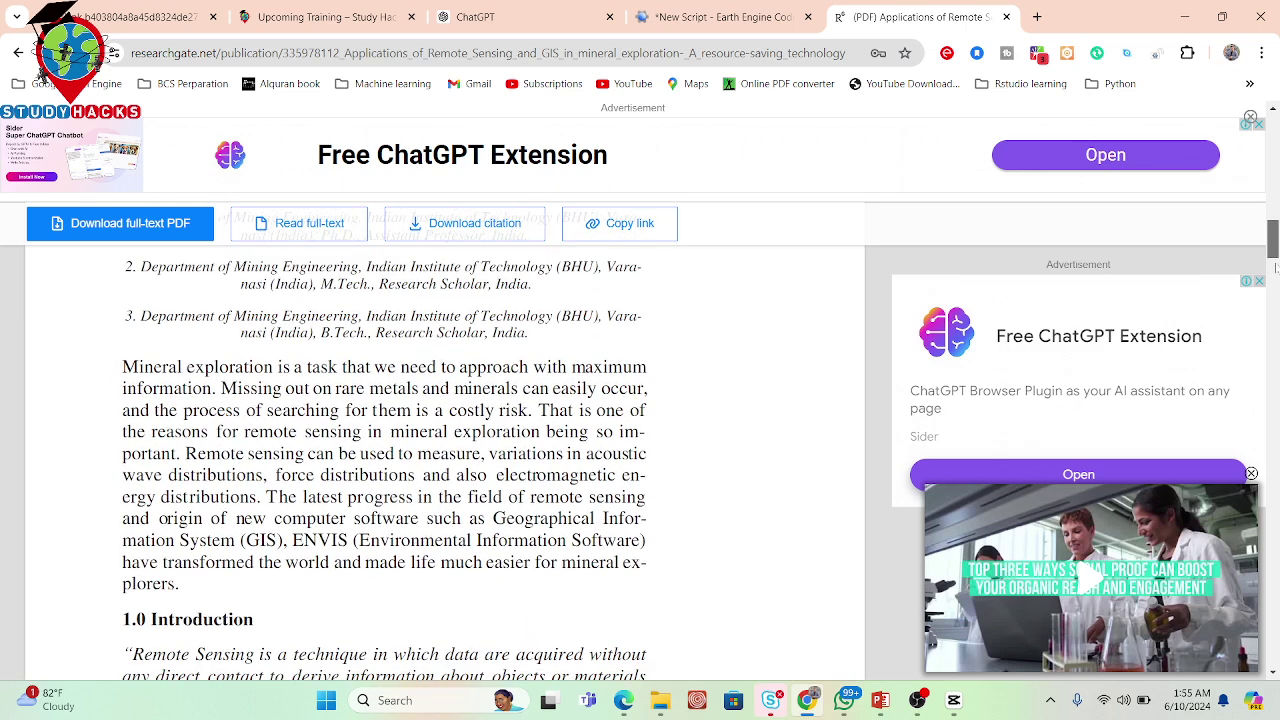
scroll(1275, 266, "down", 2)
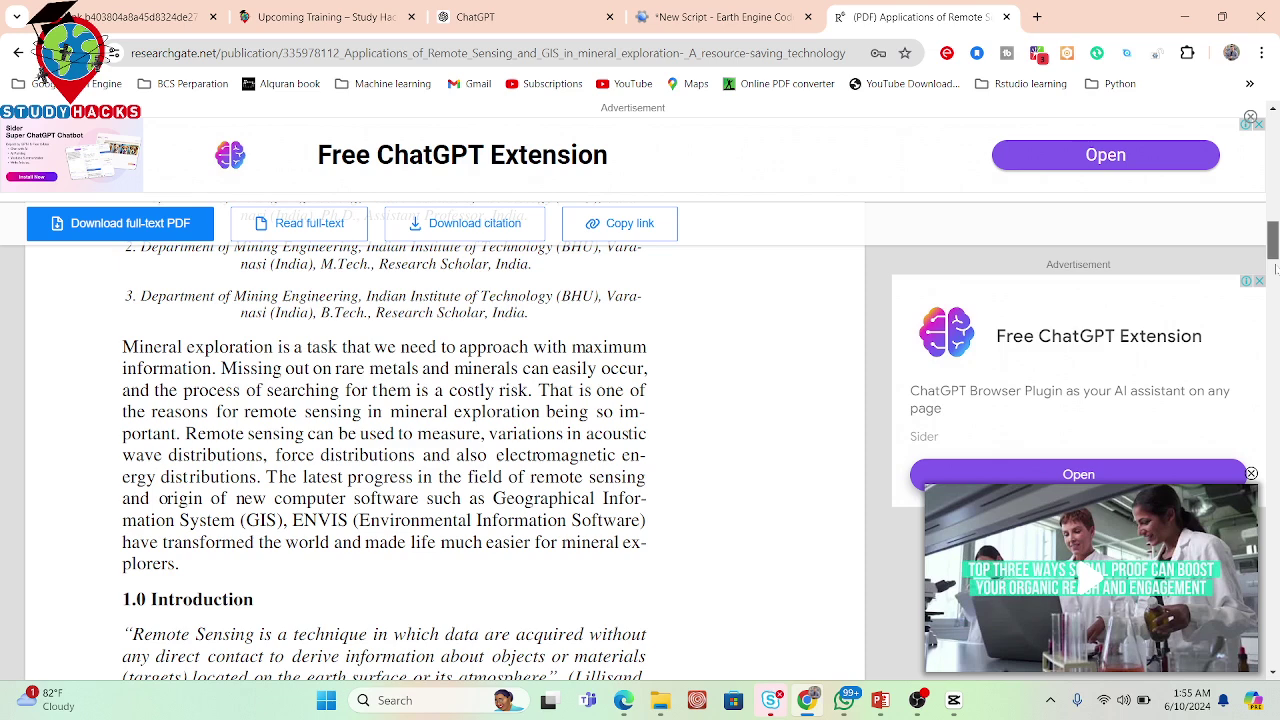
scroll(1276, 267, "down", 1)
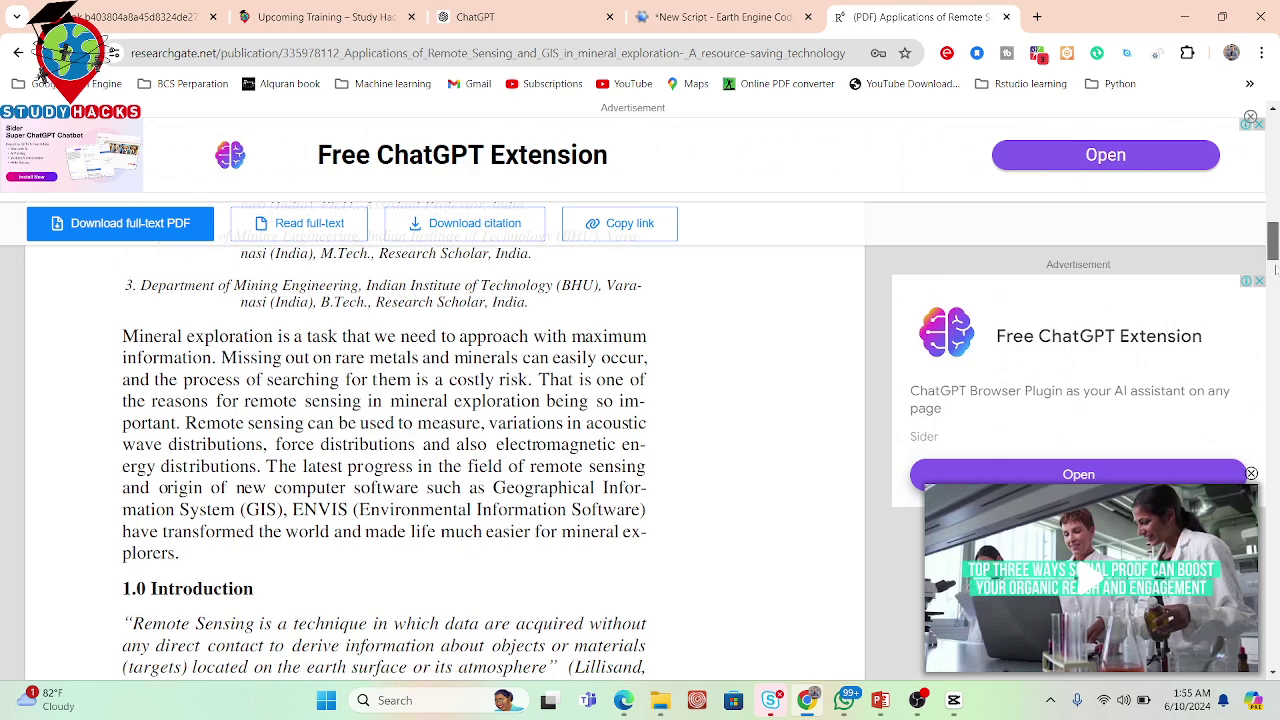
scroll(1276, 267, "down", 1)
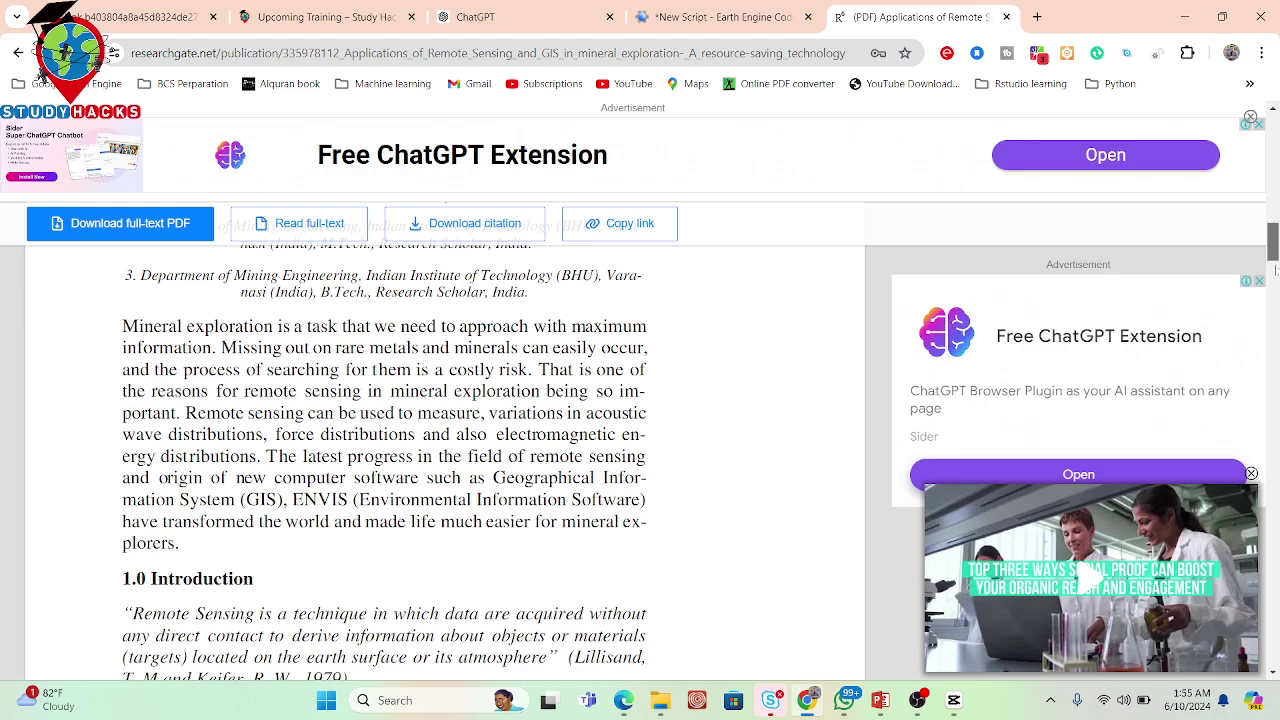
scroll(1276, 267, "down", 5)
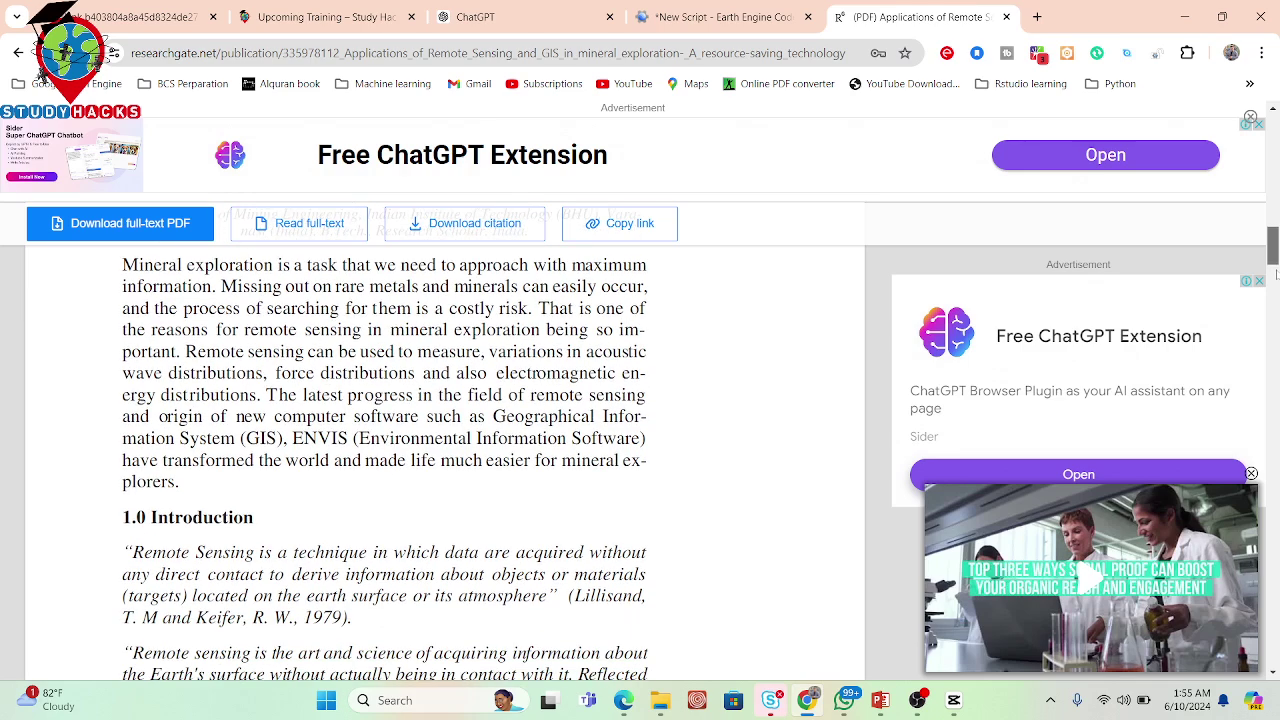
Skim the rest of the ResearchGate chapter, starting with the seven remote sensing steps and the EMR ranges.
left_click_drag(1276, 267, 1278, 333)
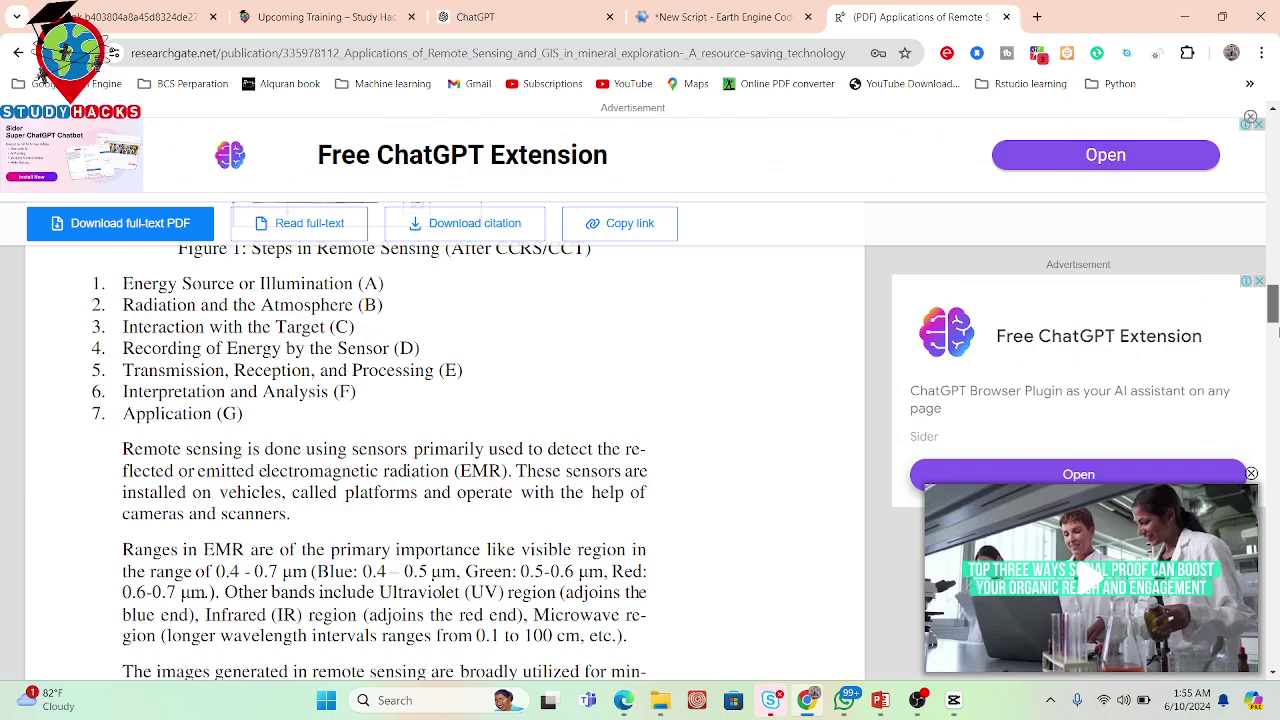
left_click_drag(1278, 333, 1278, 680)
left_click_drag(1278, 533, 1278, 165)
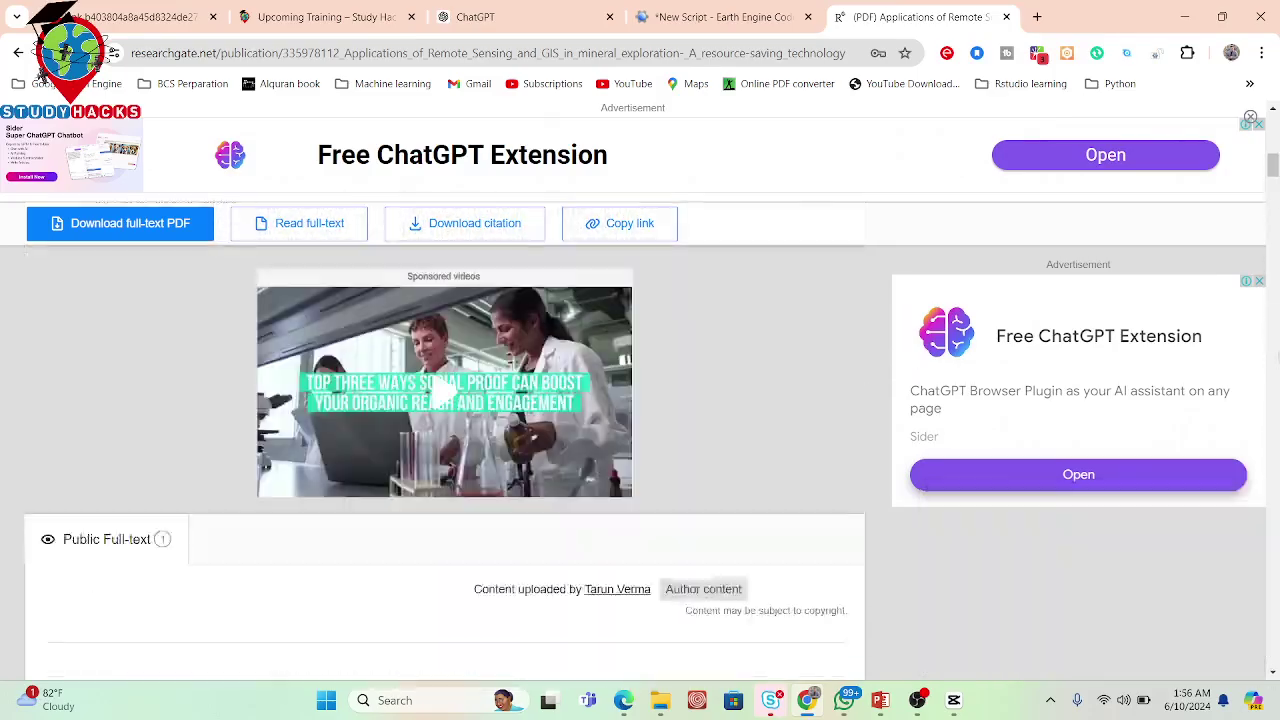
Switch to the Earth Engine Code Editor and inspect the extent of the Sentinel-2 composite over the study area.
left_click(681, 8)
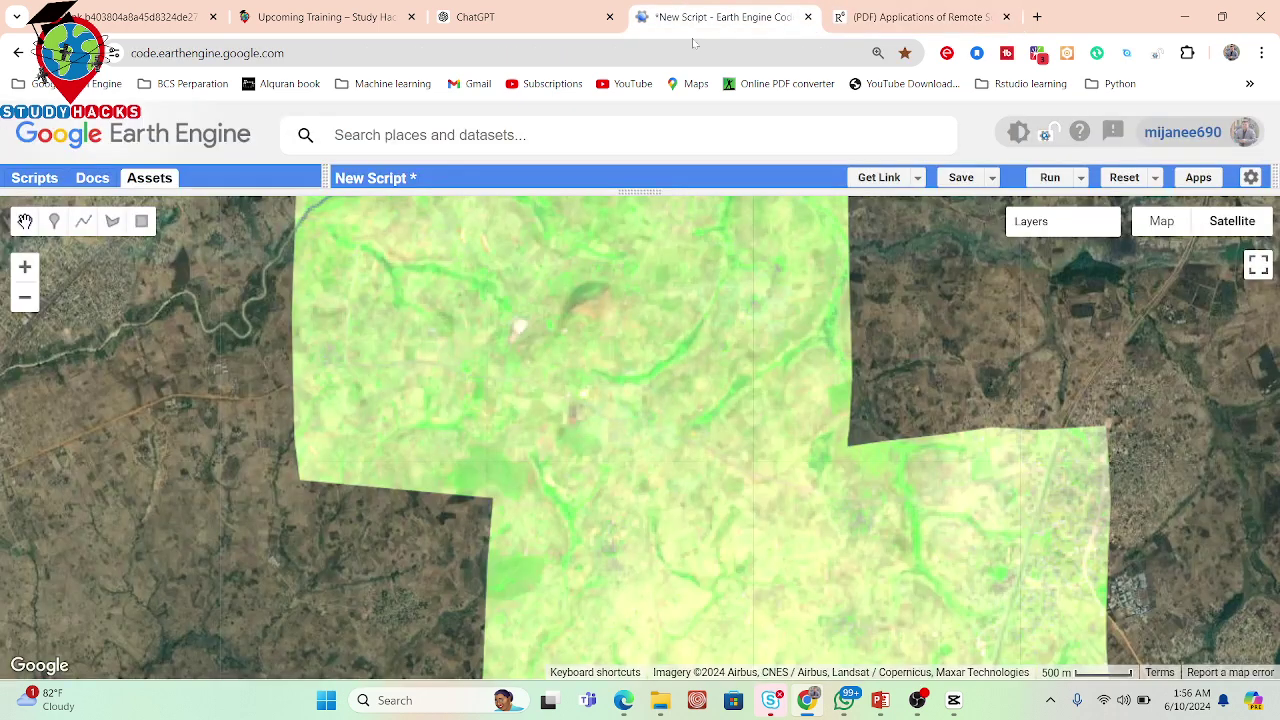
left_click_drag(786, 363, 767, 402)
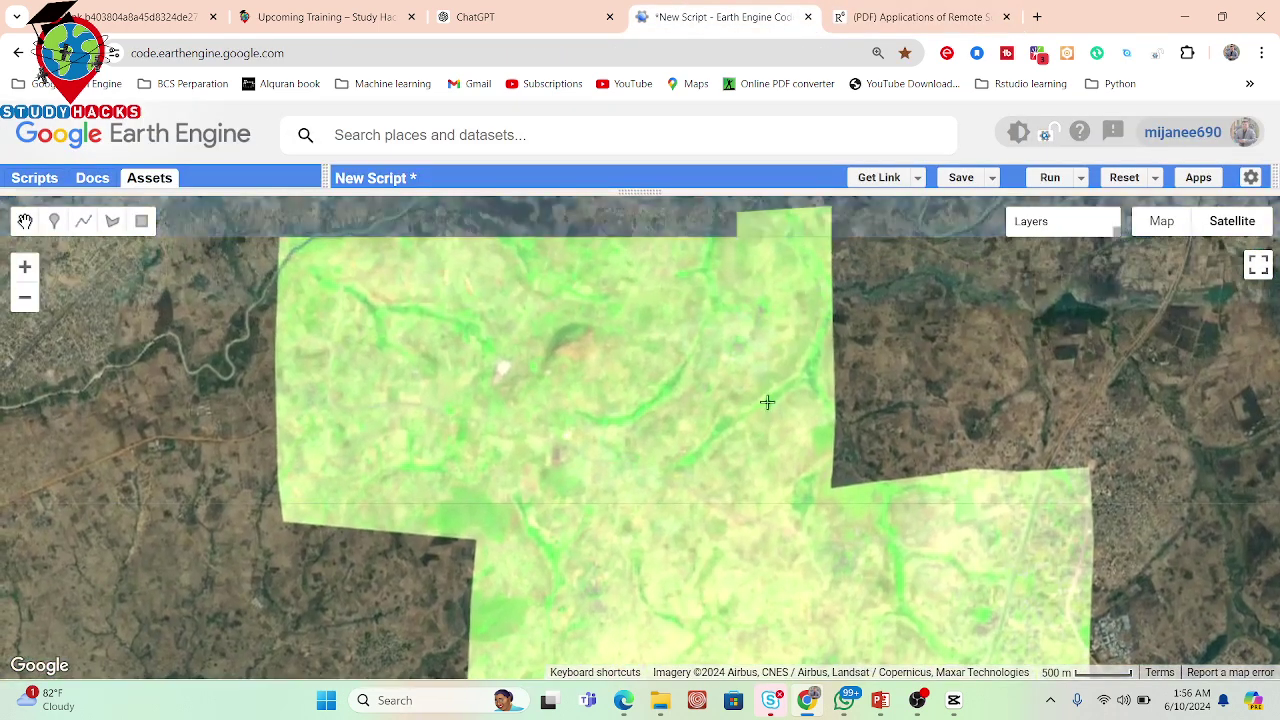
left_click_drag(1016, 565, 999, 440)
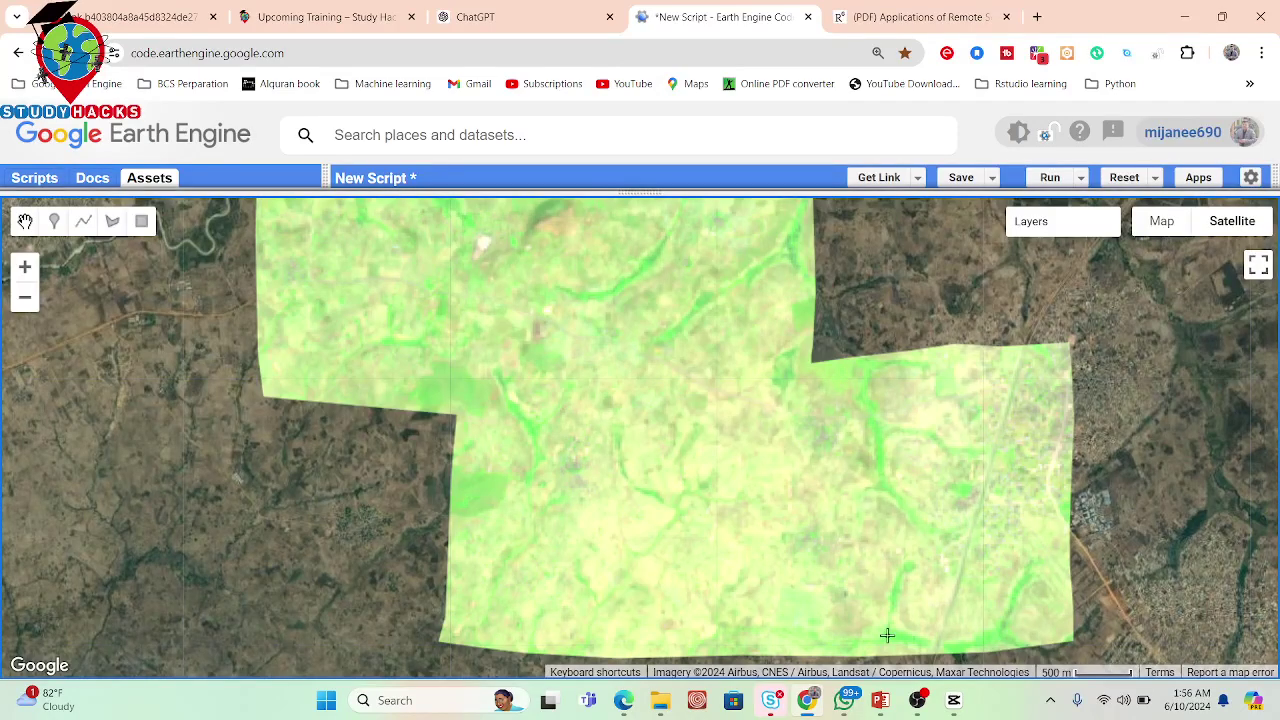
Enlarge the script area and review the imports and the Sentinel-2 date, bounds, cloud filter, median and clip code.
left_click_drag(629, 191, 648, 333)
left_click_drag(1263, 254, 1263, 222)
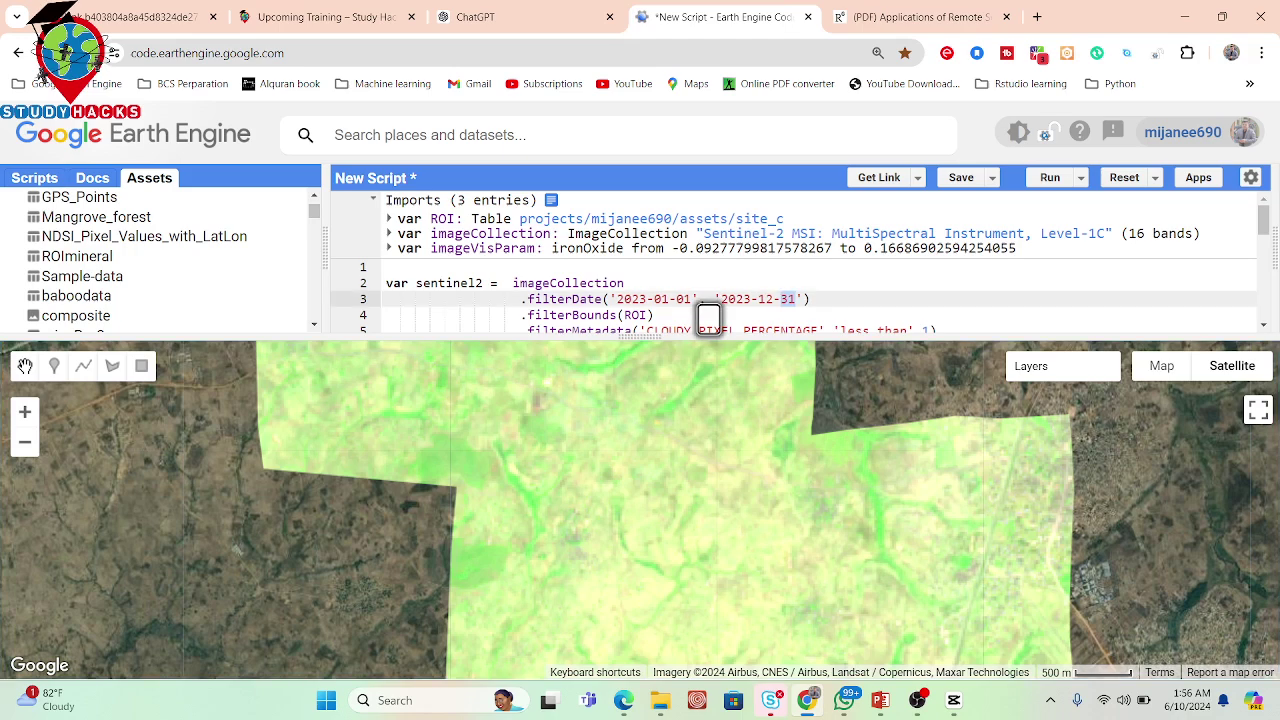
key("Down")
key("Down")
key("Down")
key("Down")
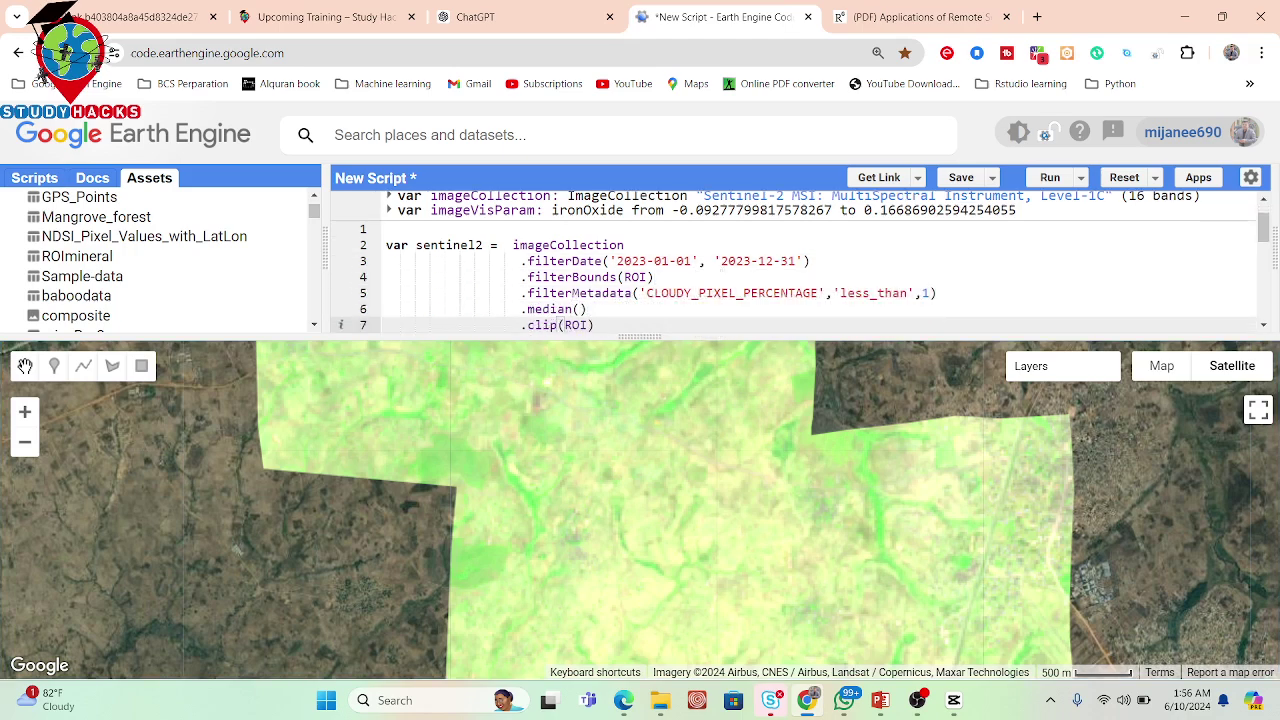
Shrink the script area and display the Iron Oxide Index layer across the study area on the map.
left_click_drag(671, 339, 672, 270)
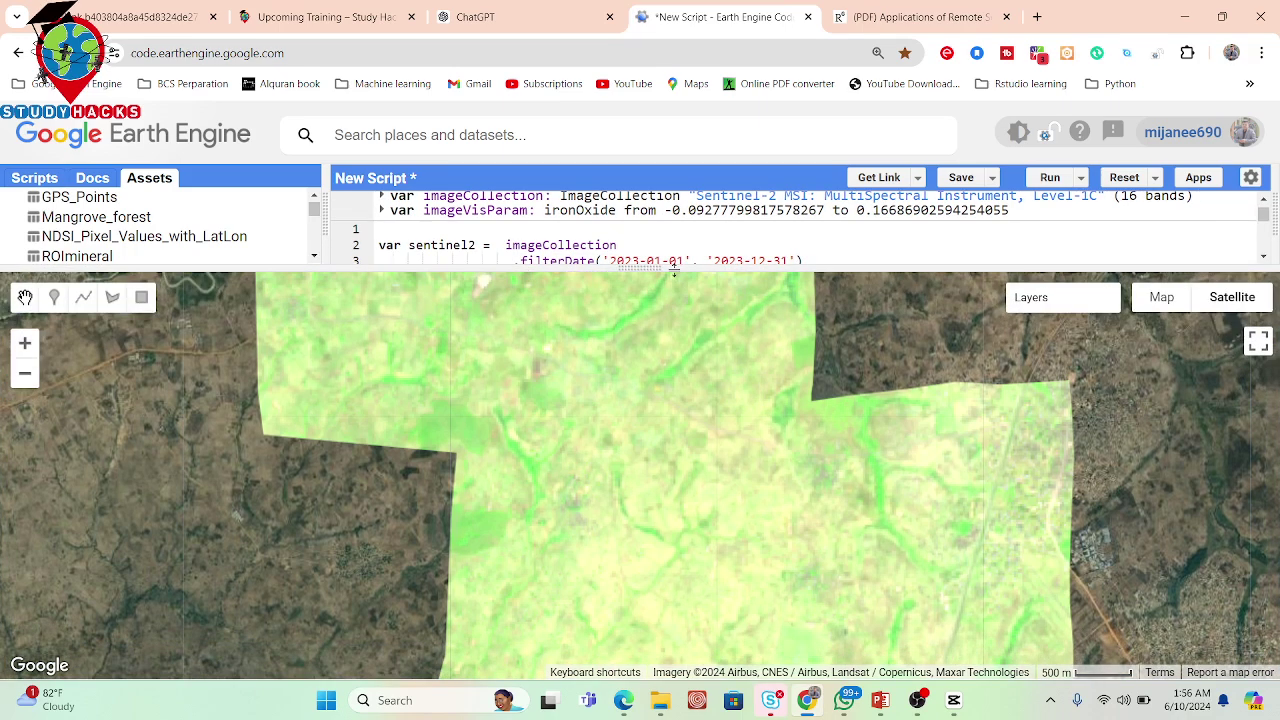
left_click_drag(789, 374, 797, 323)
mouse_move(1058, 314)
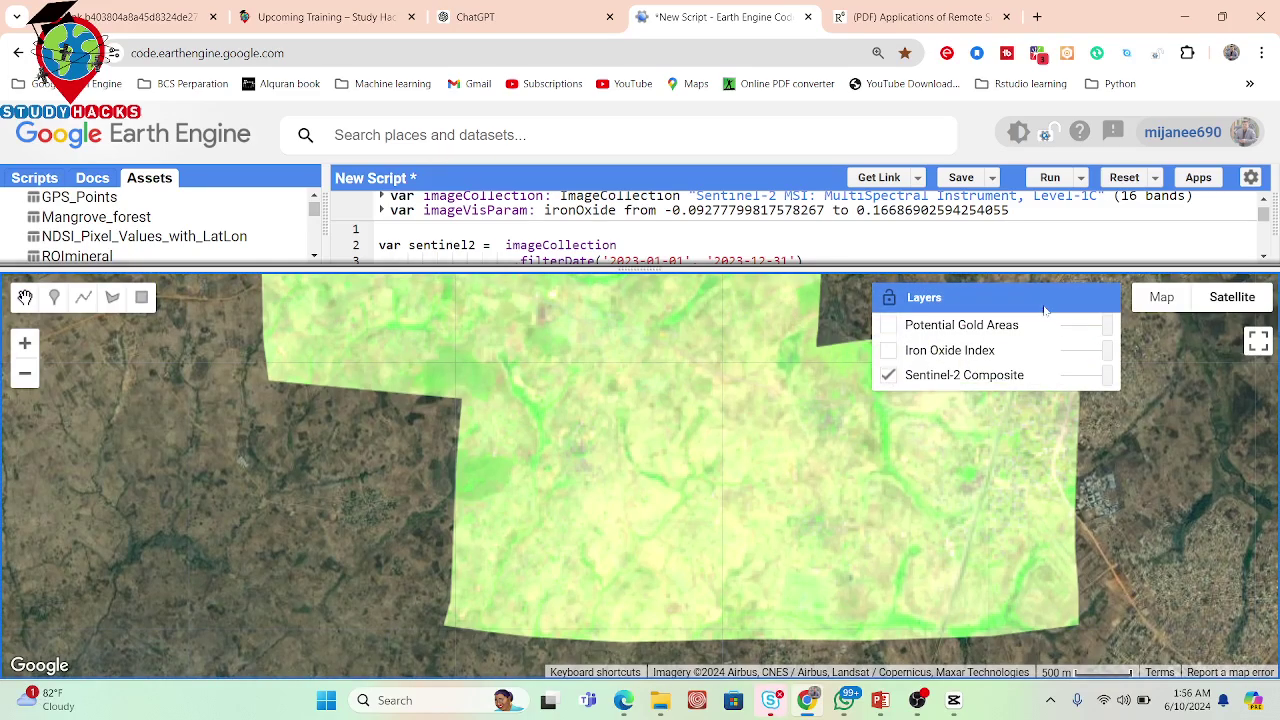
left_click(890, 351)
left_click_drag(690, 320, 676, 400)
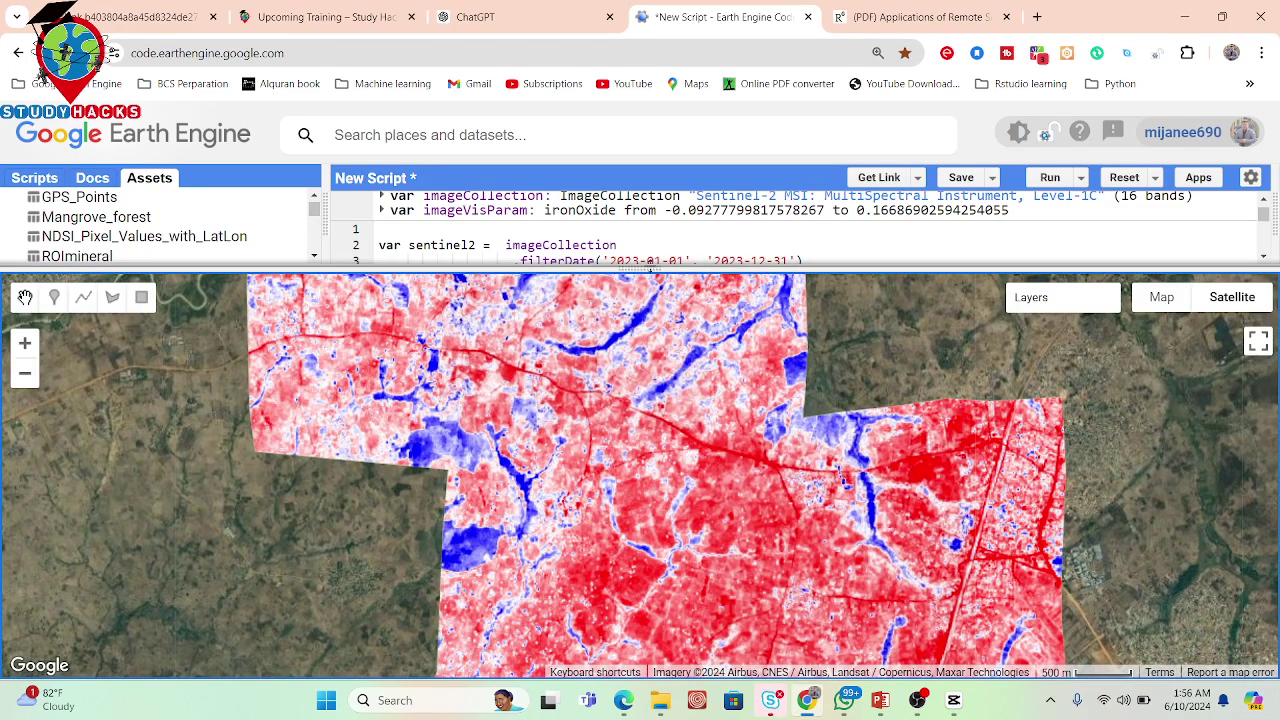
Expand the map over the script area, turn on the Potential Gold Areas layer and examine a yellow patch up close.
left_click(661, 268)
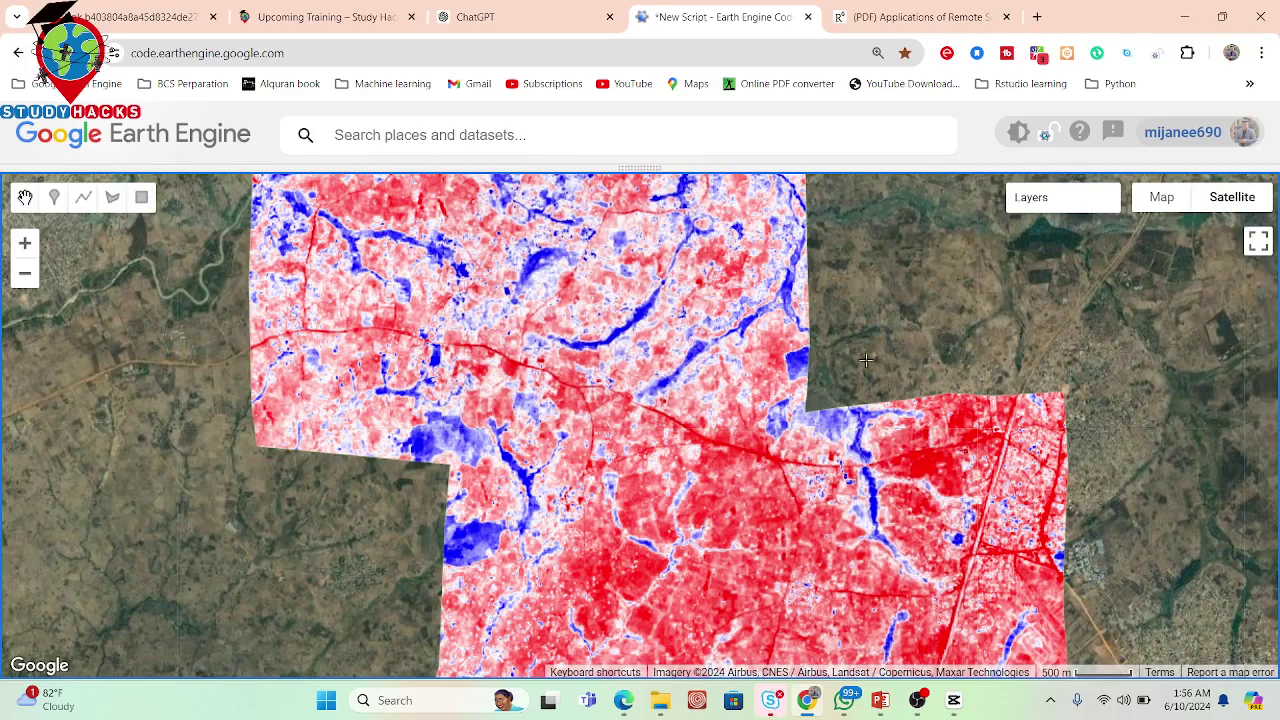
mouse_move(1024, 216)
left_click(889, 225)
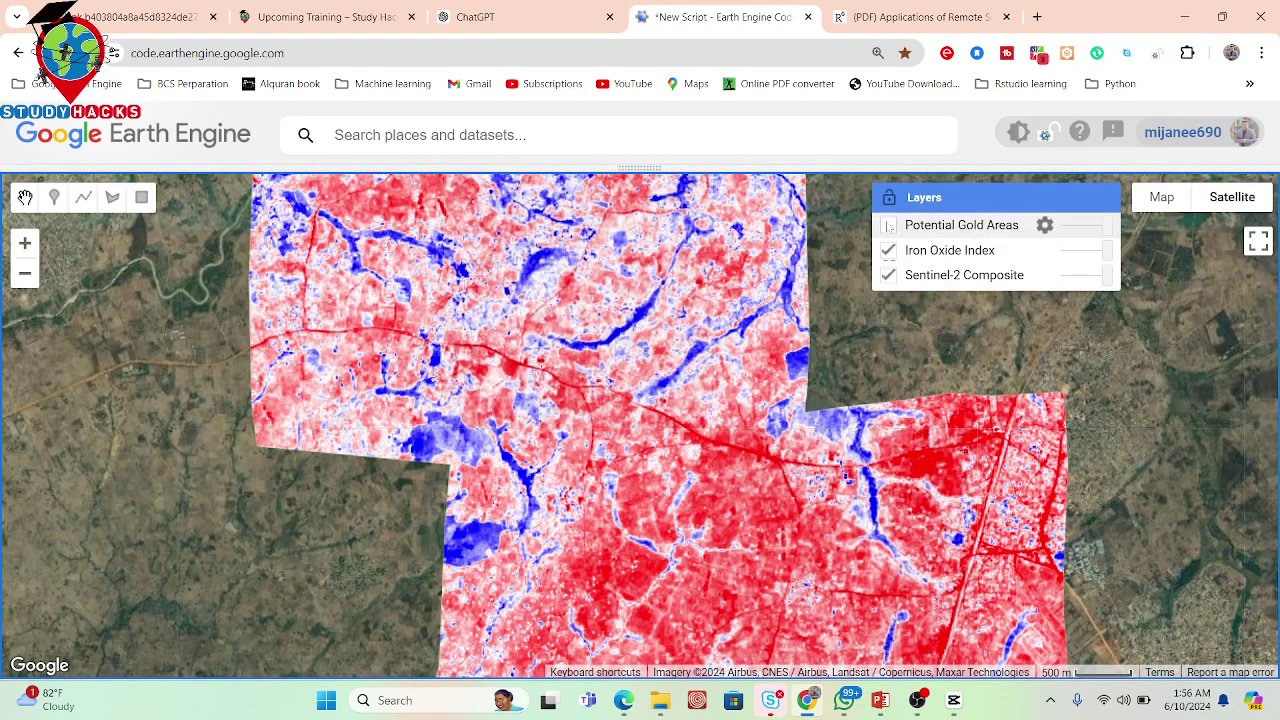
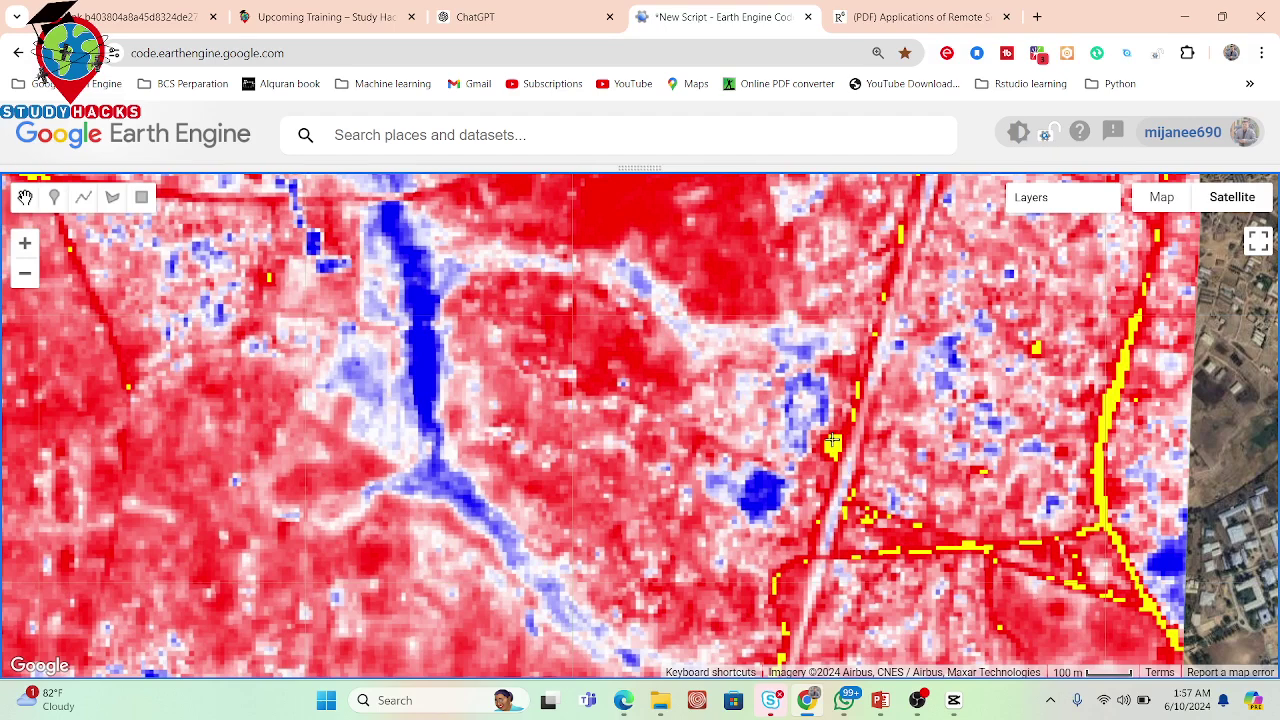
scroll(832, 440, "up", 3)
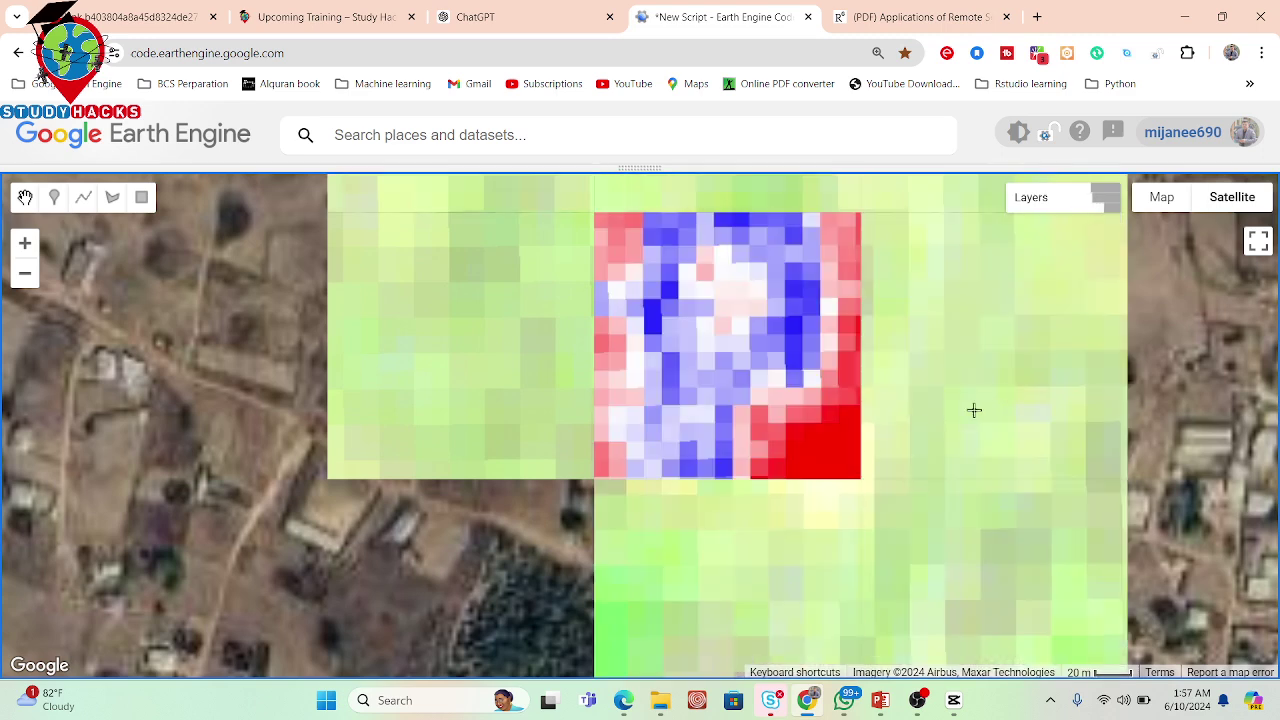
mouse_move(1237, 181)
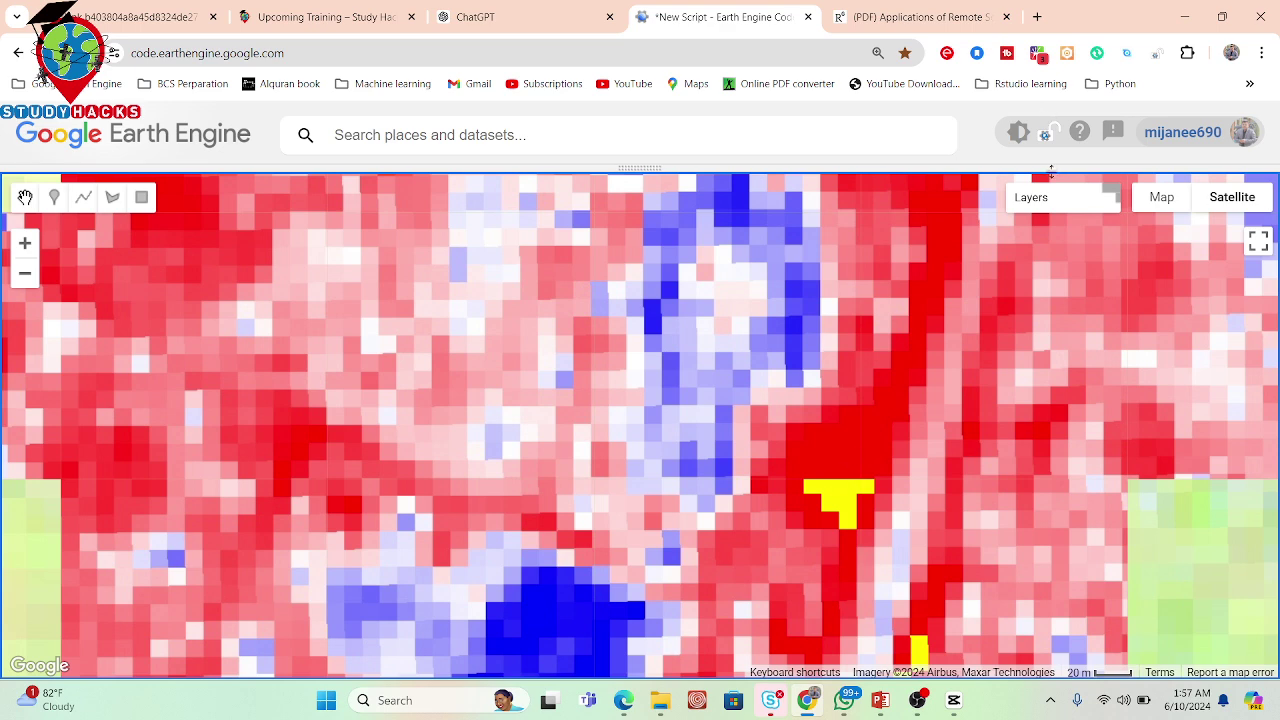
mouse_move(1048, 200)
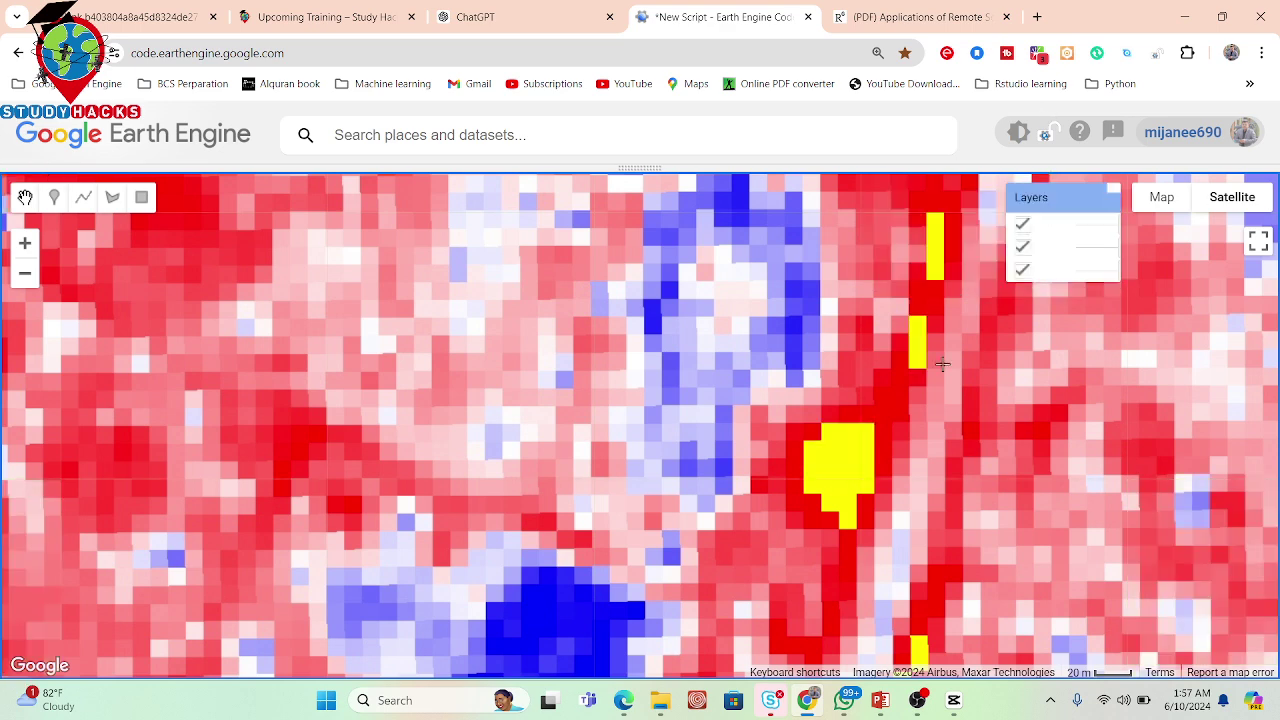
Hide the Sentinel-2 Composite, Iron Oxide Index and Potential Gold Areas layers and examine the bare ground beneath the yellow patch in the satellite imagery.
scroll(850, 465, "up", 1)
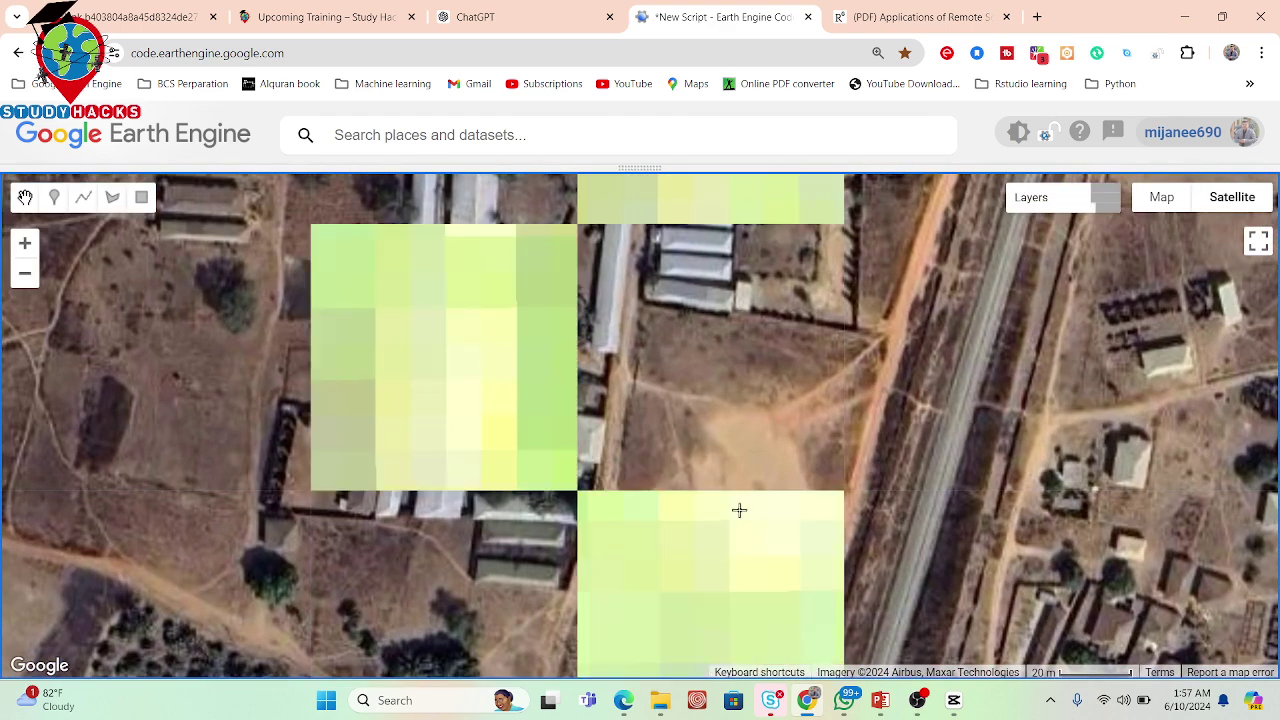
mouse_move(995, 215)
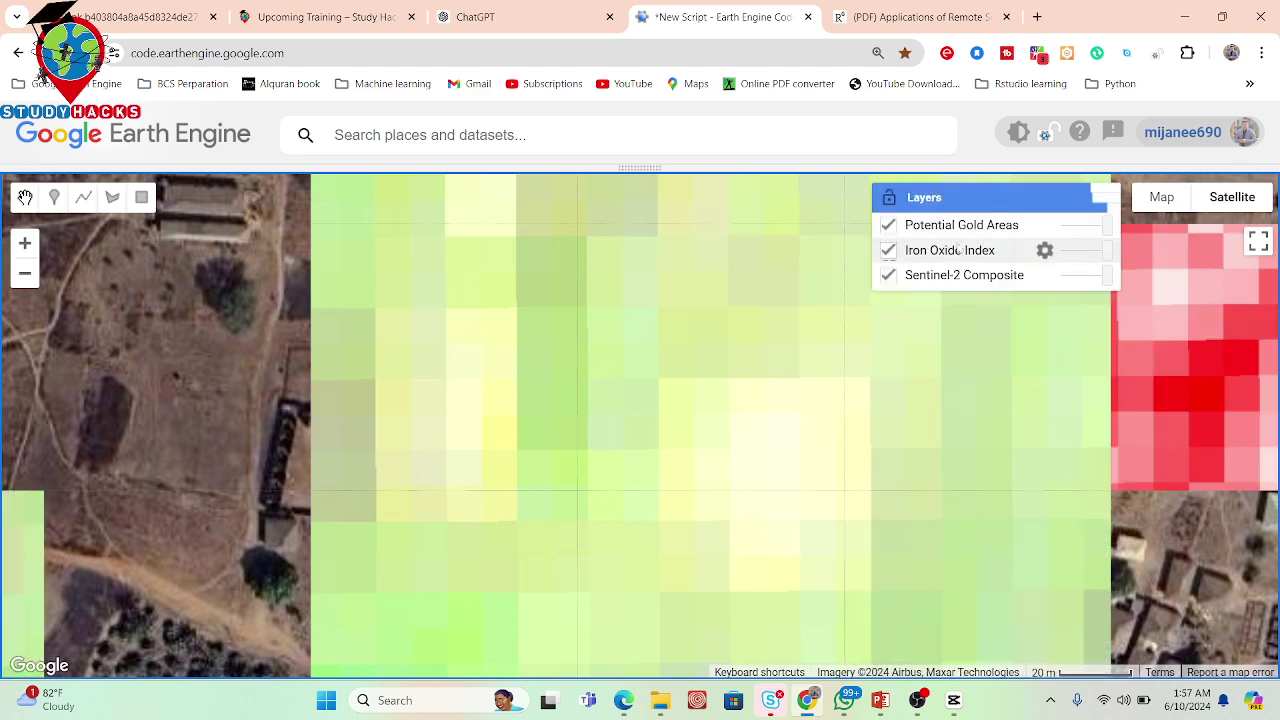
left_click(890, 277)
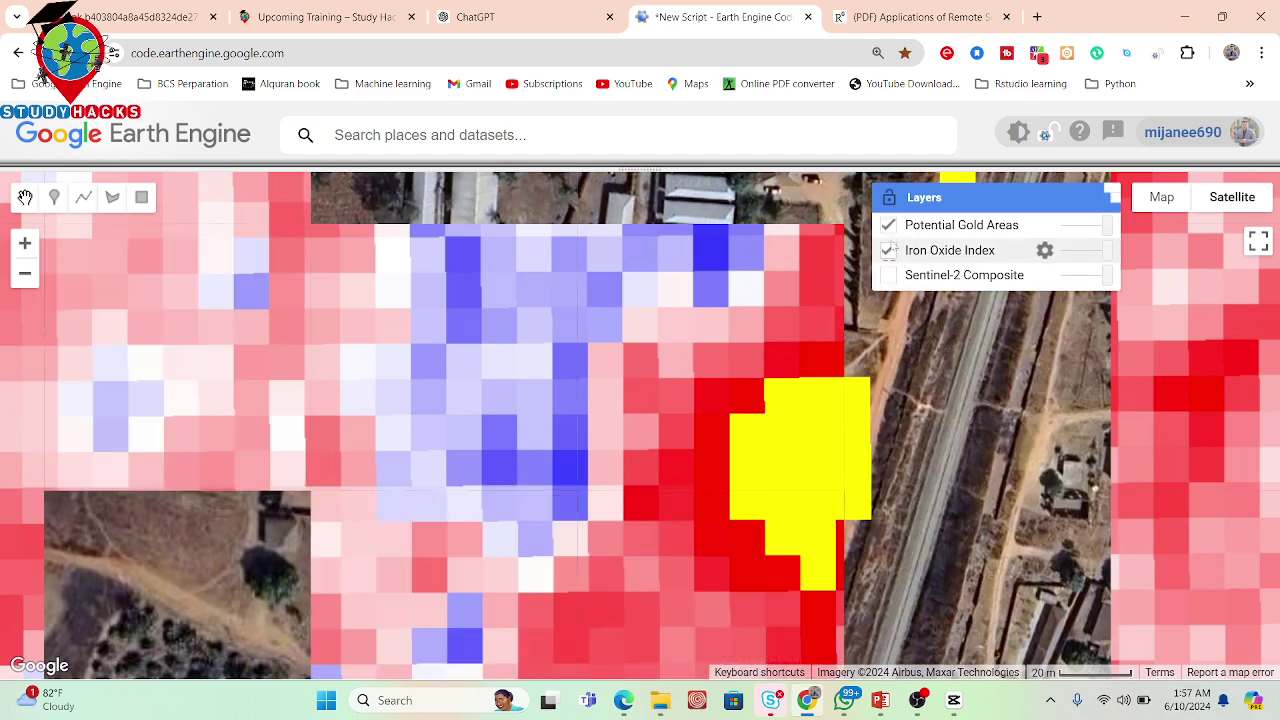
left_click(889, 250)
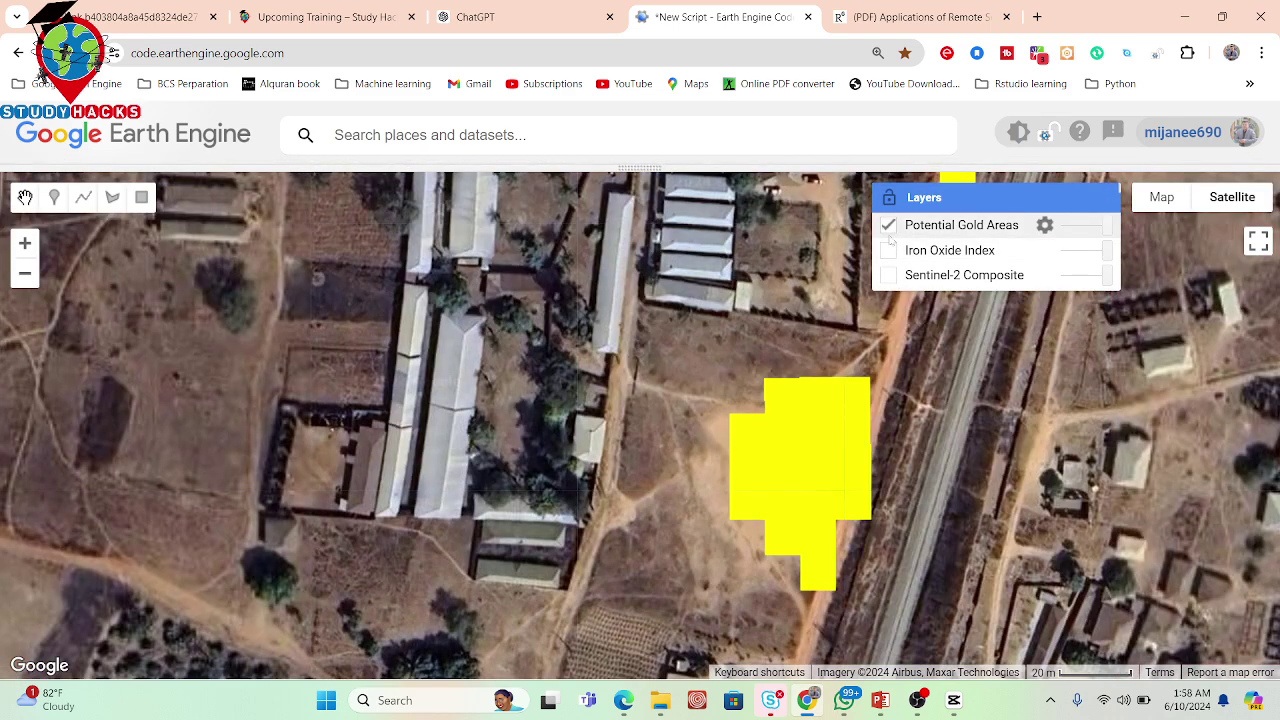
left_click(888, 225)
left_click_drag(737, 403, 757, 375)
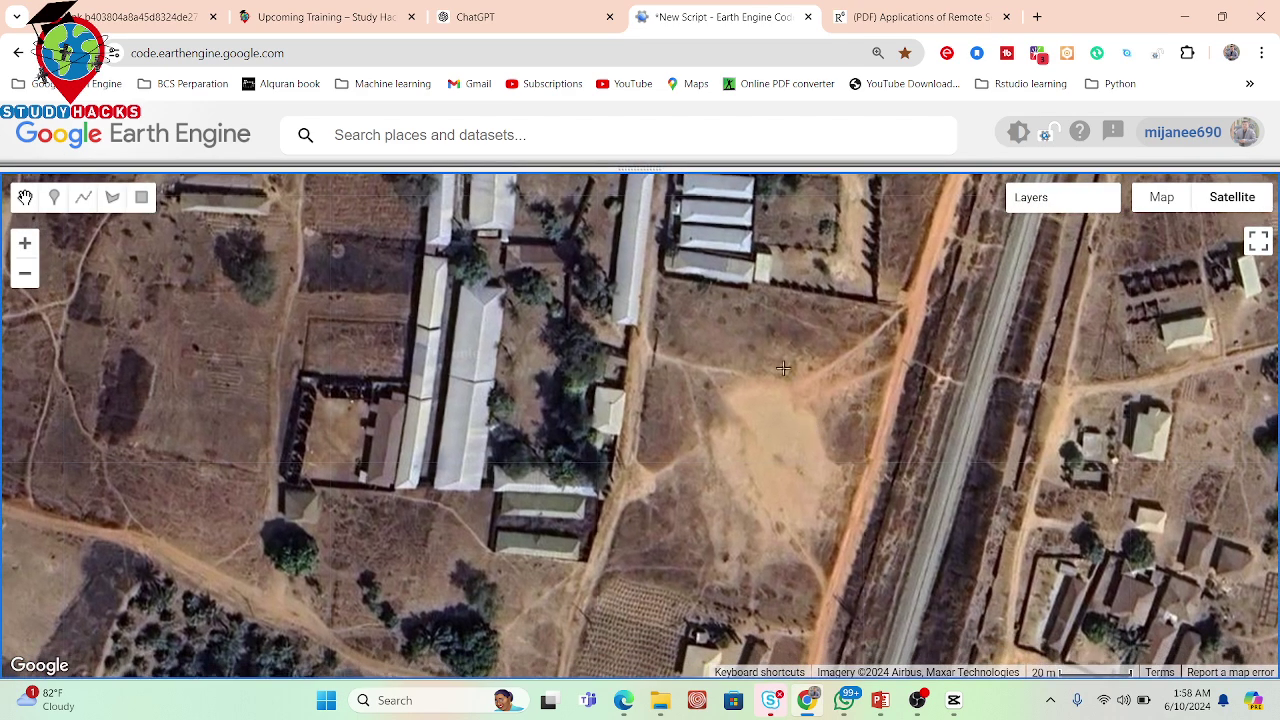
scroll(777, 476, "up", 1)
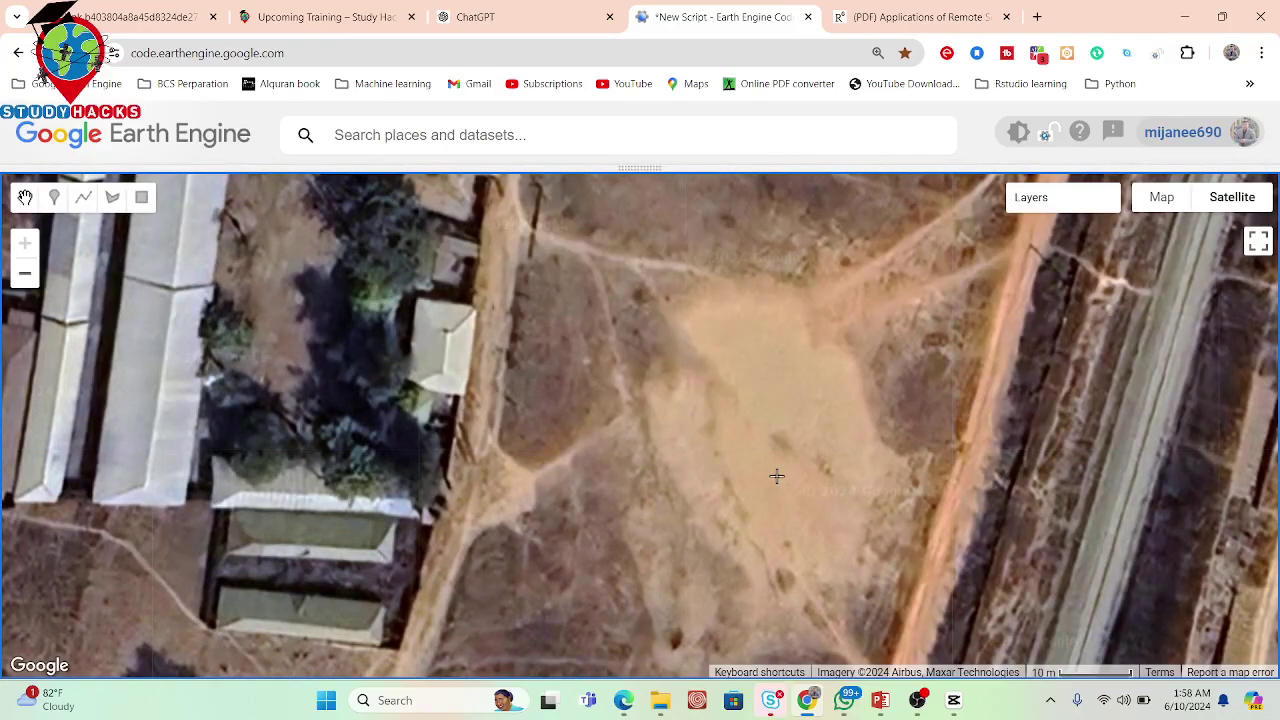
scroll(773, 366, "down", 3)
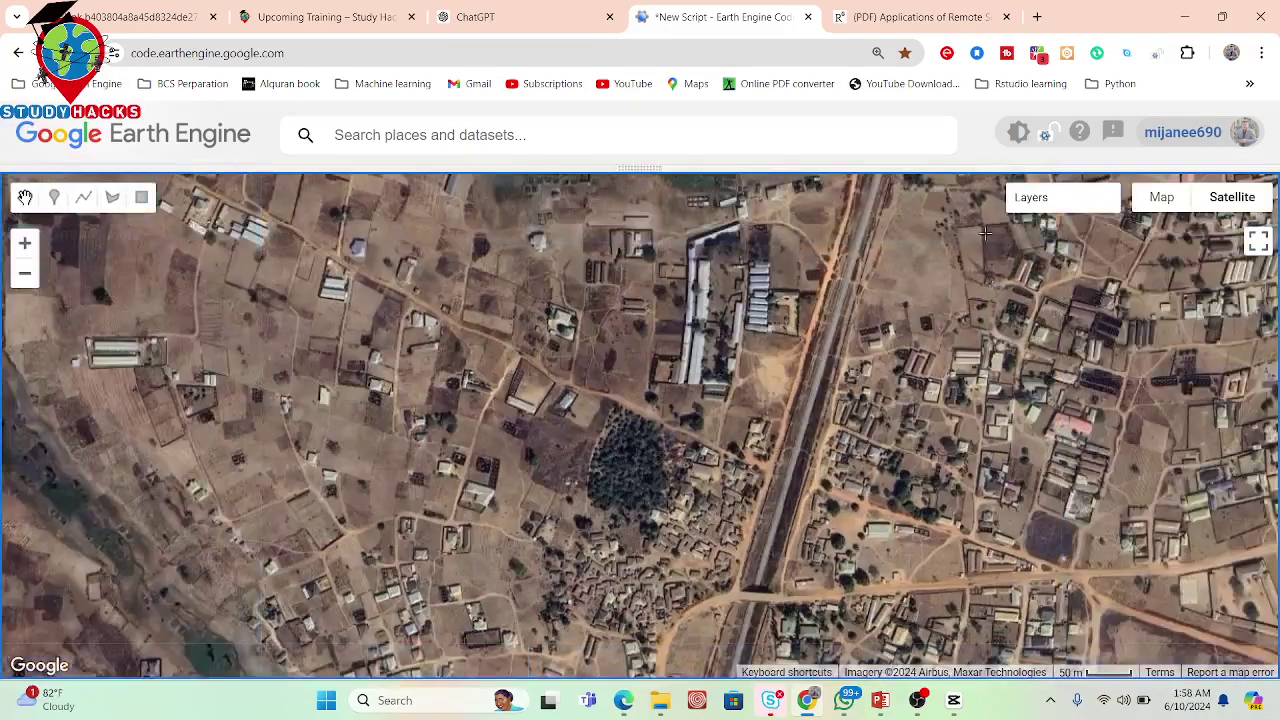
Turn the Sentinel-2 Composite, Iron Oxide Index and Potential Gold Areas layers back on.
mouse_move(1000, 198)
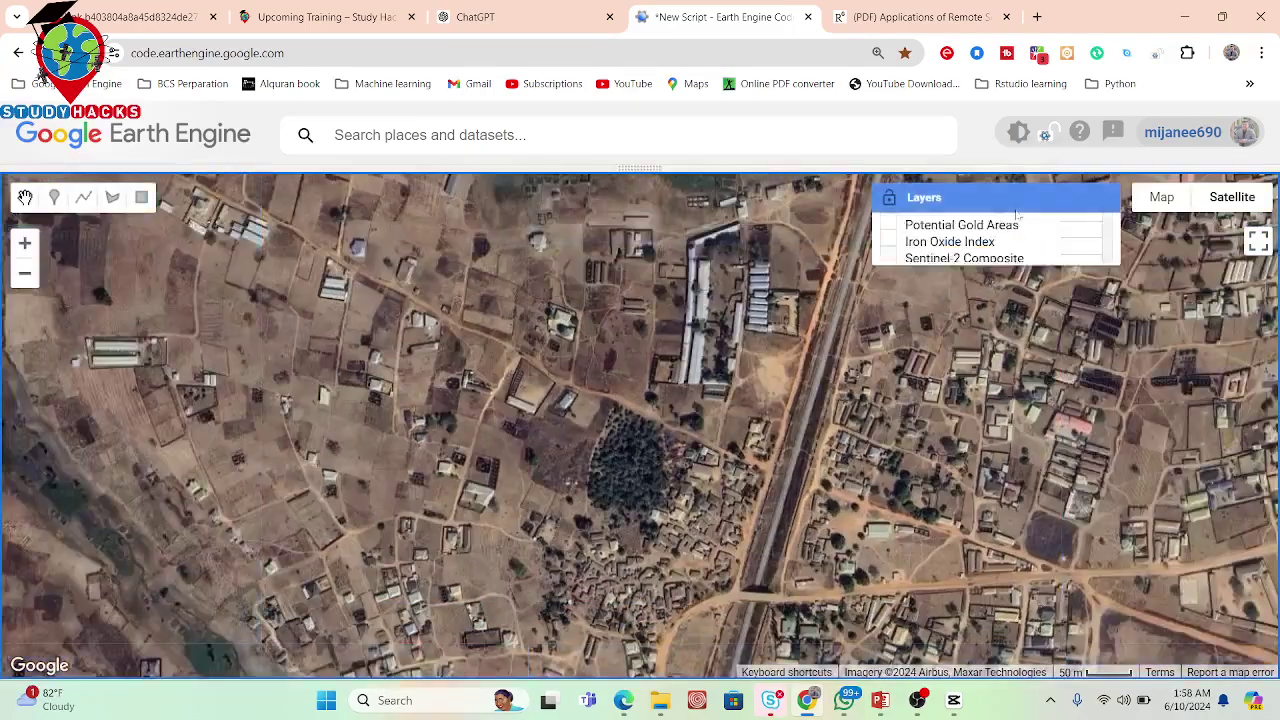
left_click(889, 276)
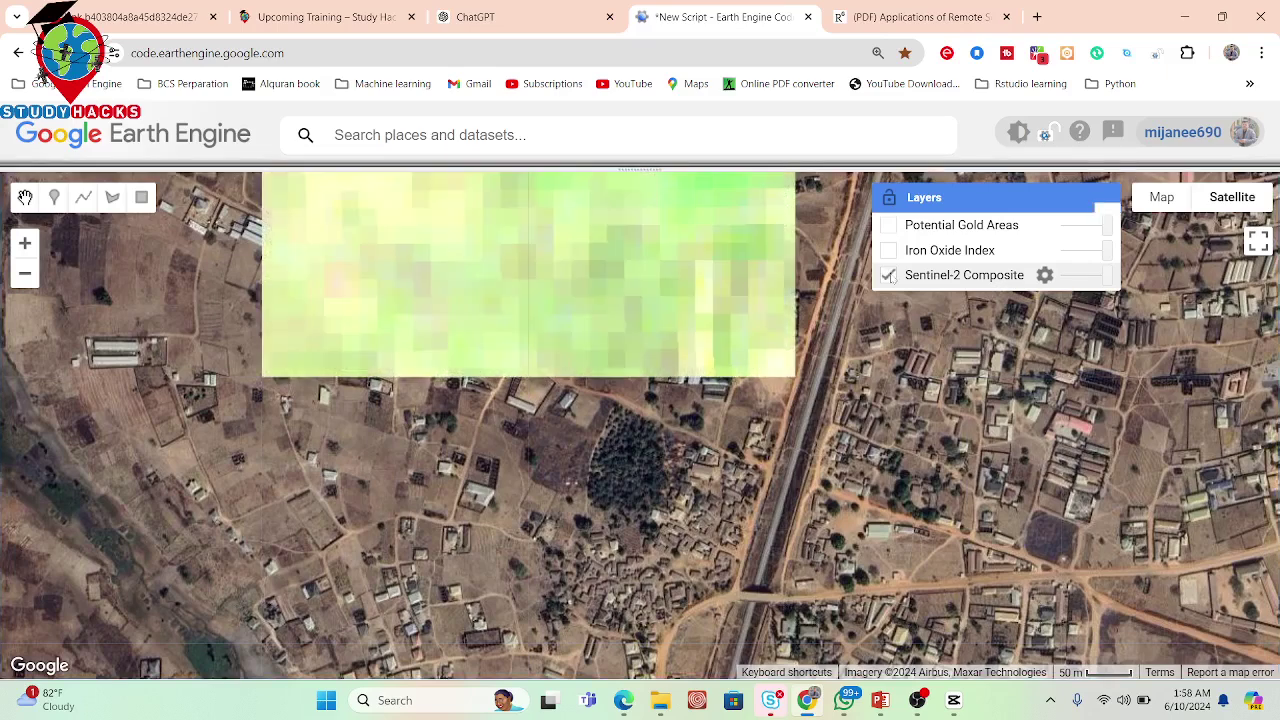
left_click(889, 251)
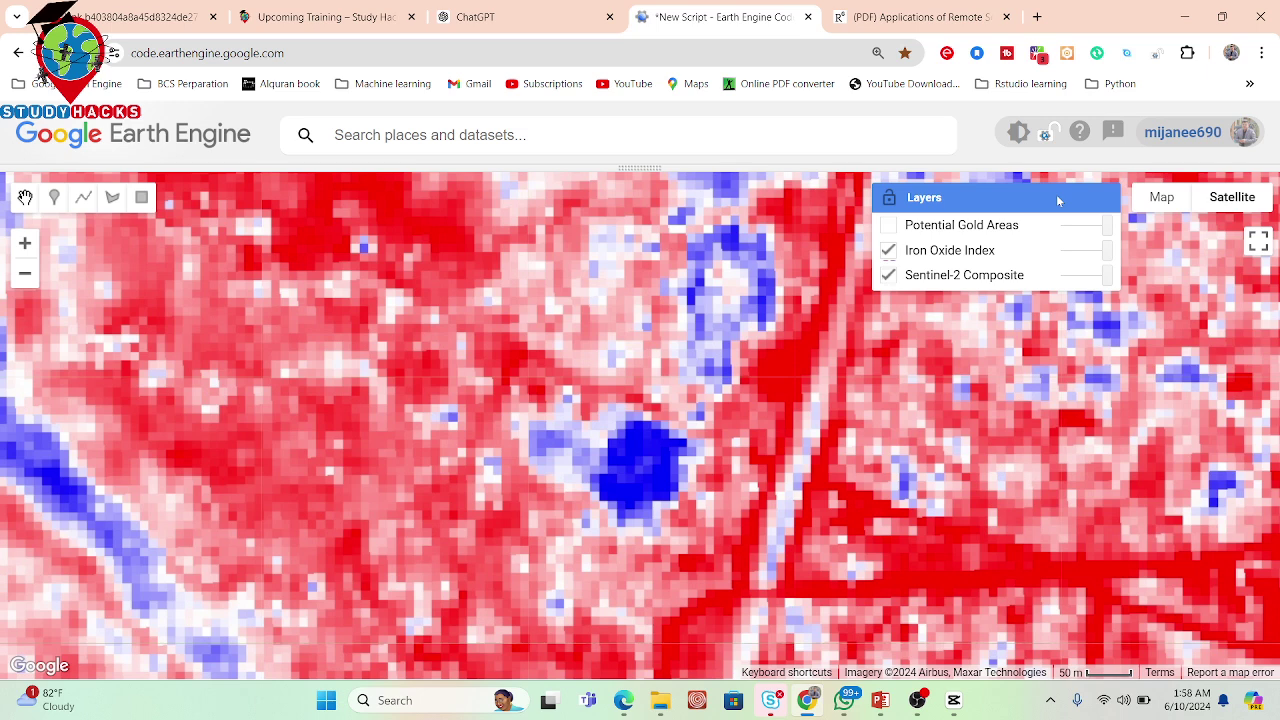
left_click(889, 226)
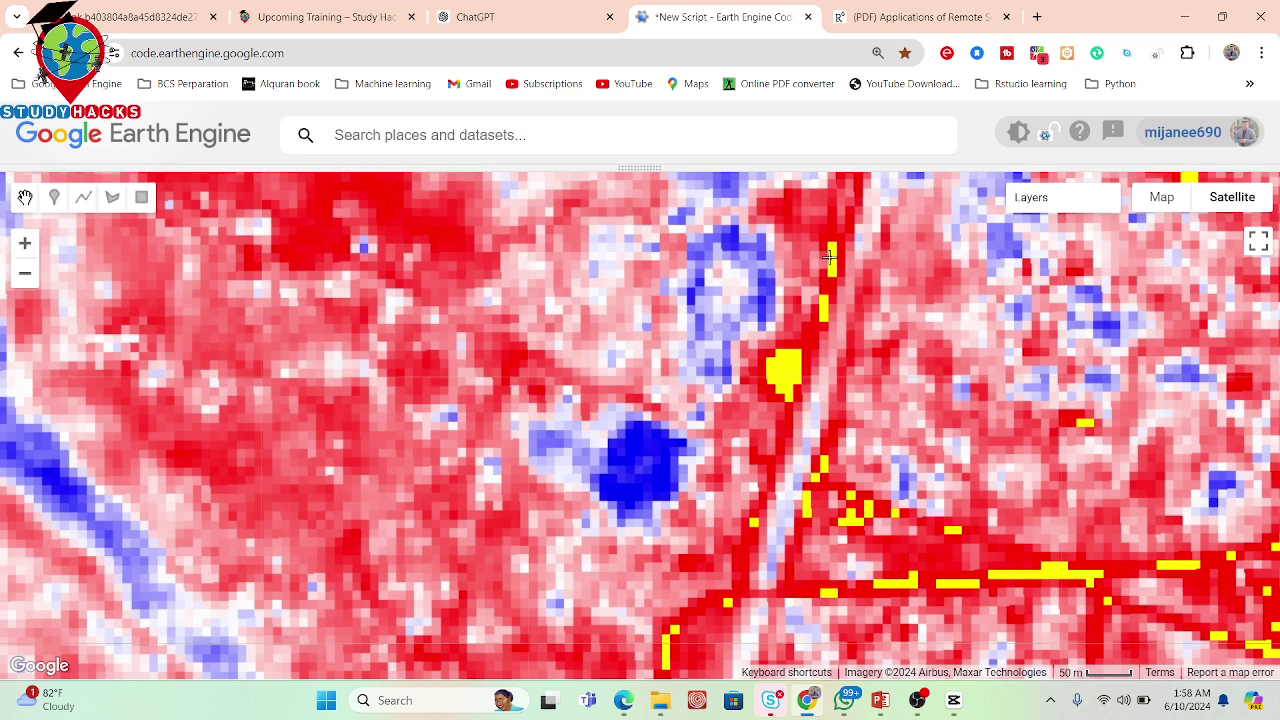
Examine the iron oxide and potential gold patterns across the whole study area and up close around its drainage lines.
scroll(772, 305, "down", 5)
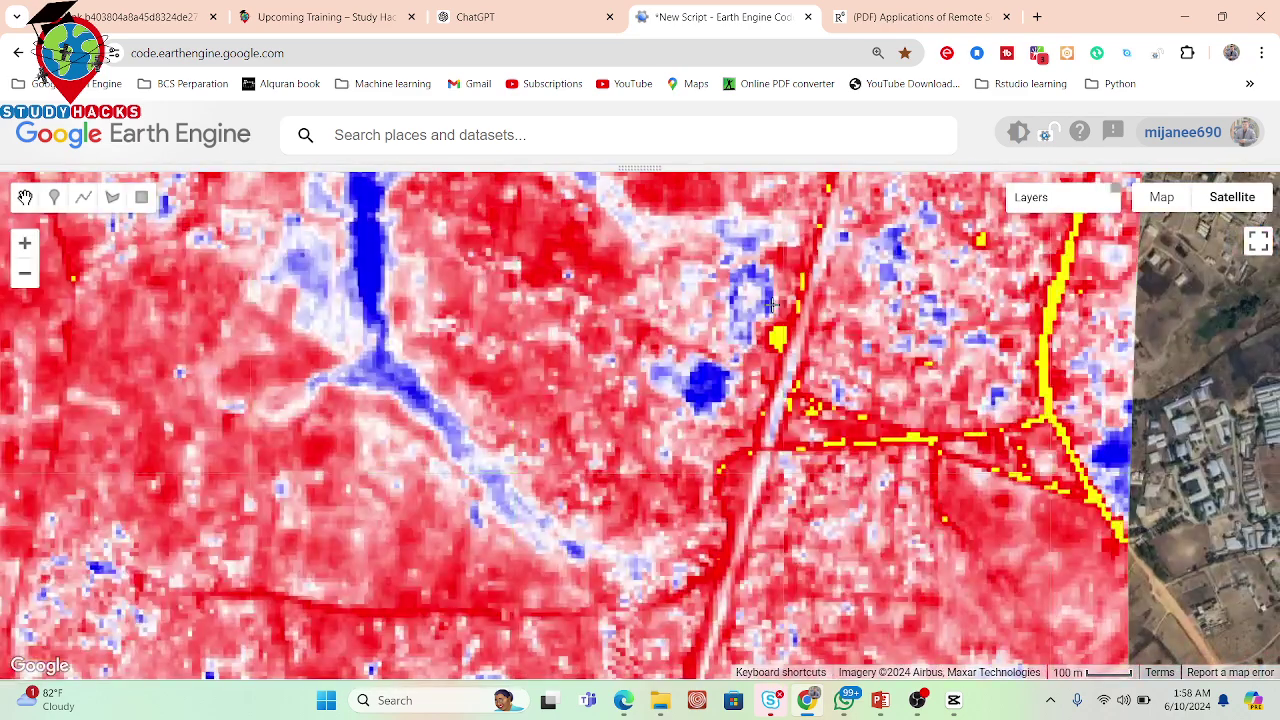
scroll(785, 340, "up", 3)
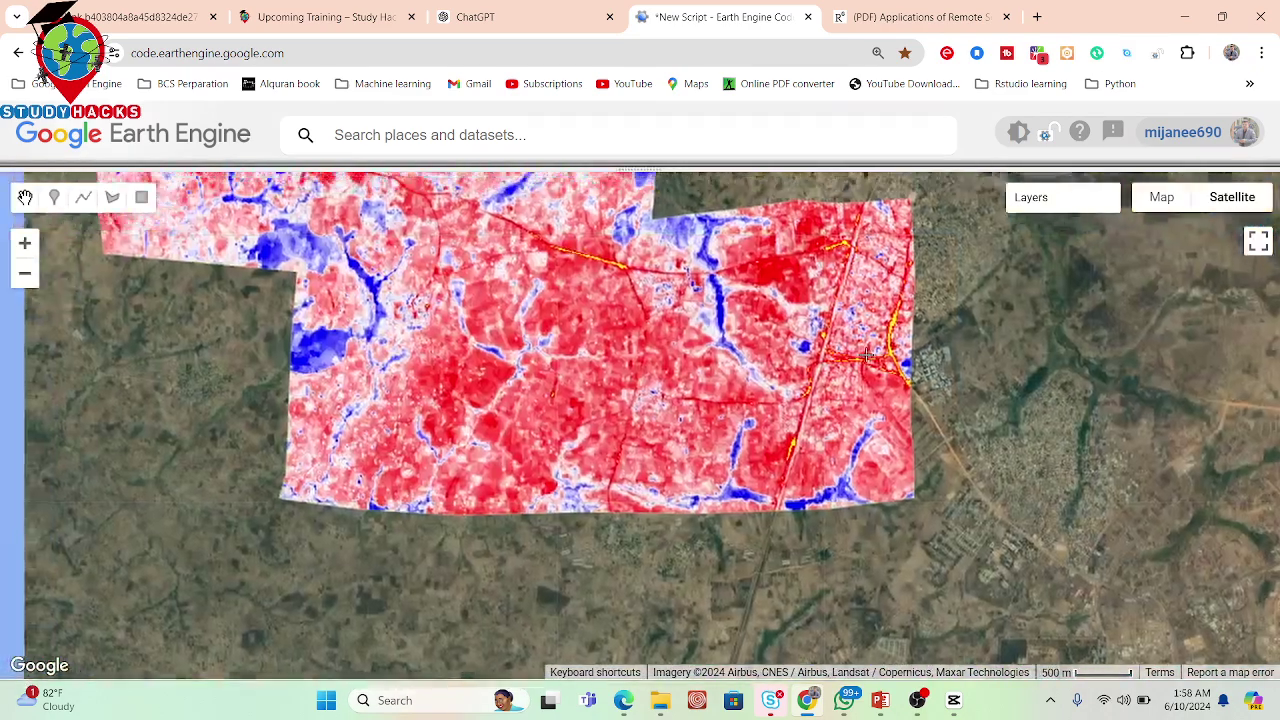
scroll(802, 385, "up", 2)
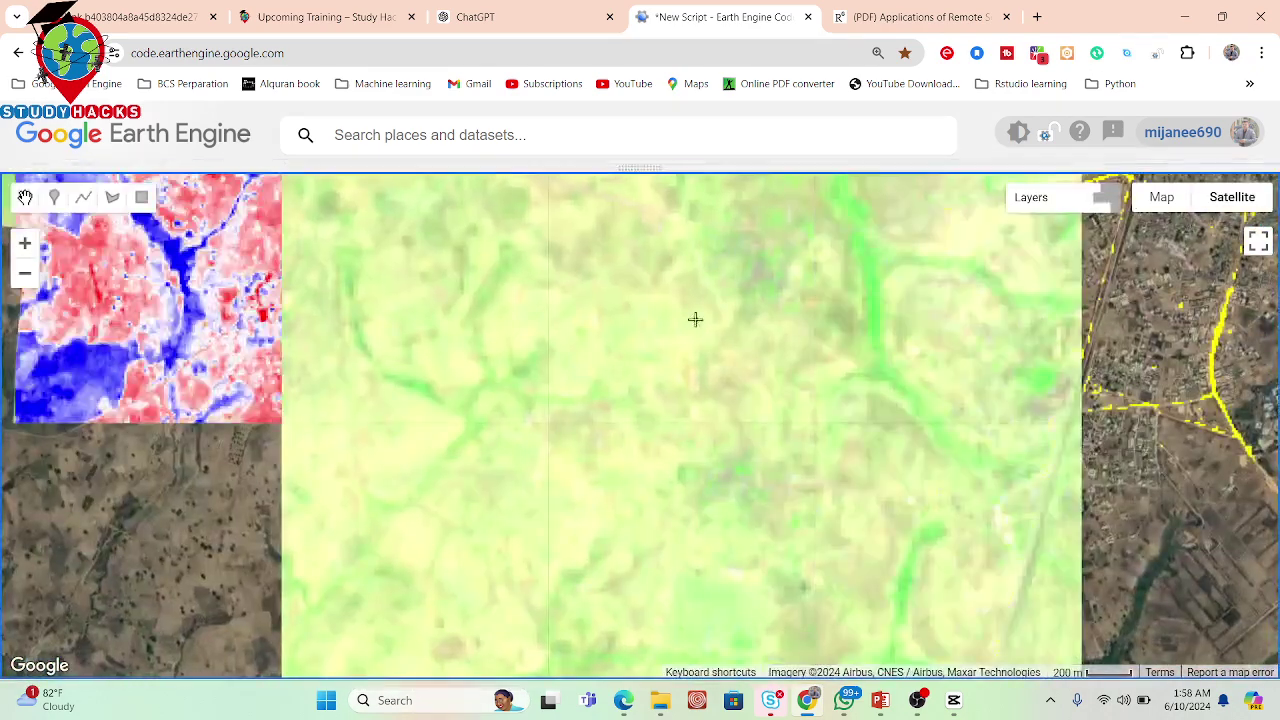
scroll(777, 445, "up", 2)
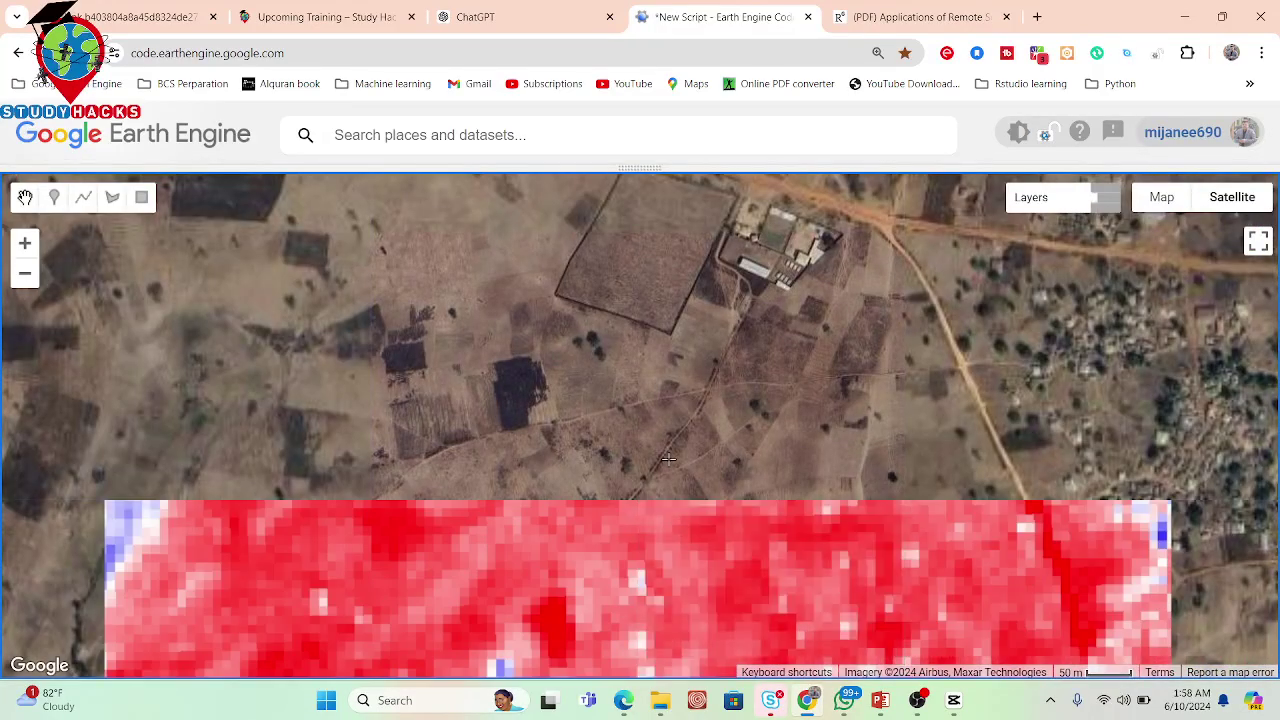
scroll(668, 459, "up", 2)
scroll(668, 459, "down", 3)
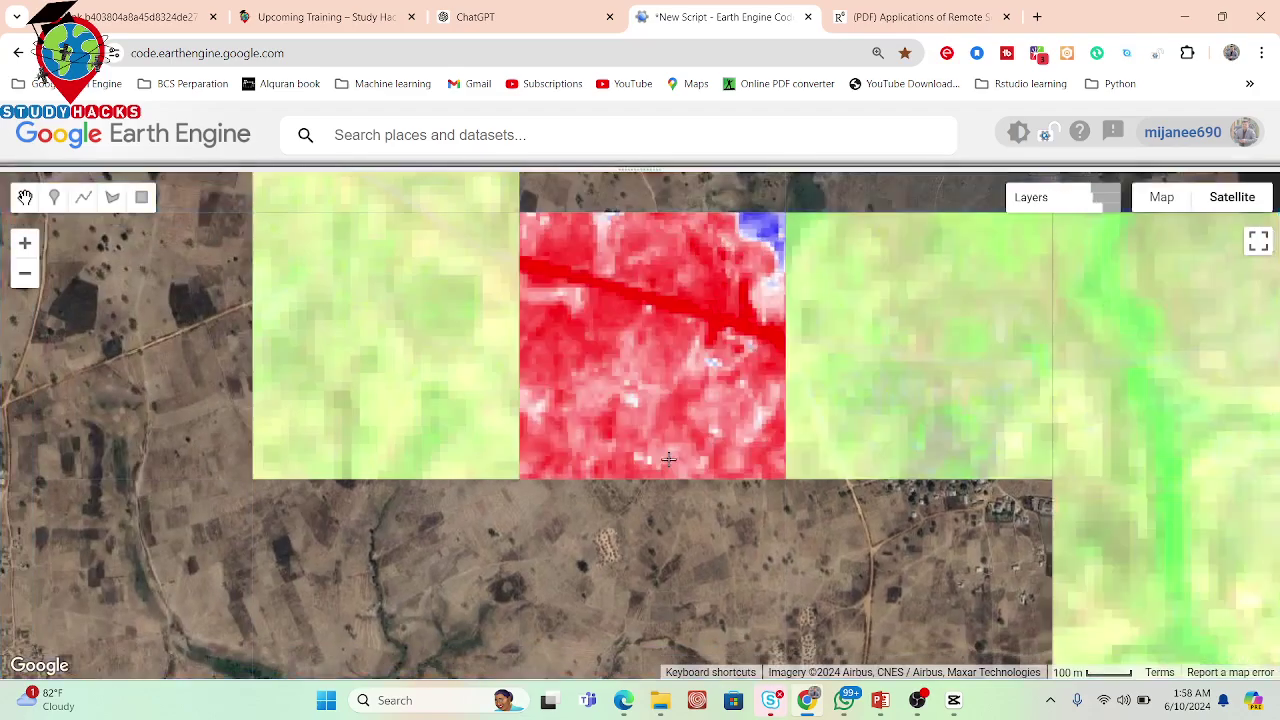
left_click_drag(668, 459, 688, 325)
scroll(688, 325, "down", 3)
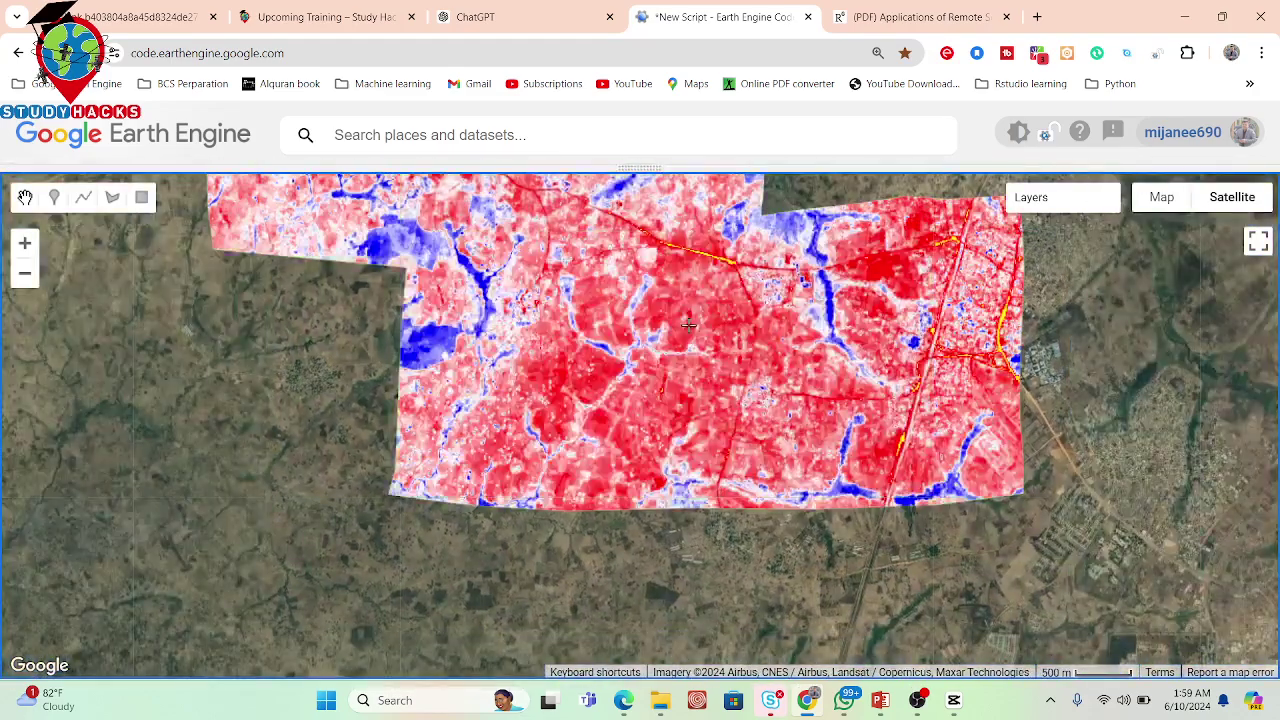
scroll(688, 325, "up", 2)
scroll(625, 389, "up", 1)
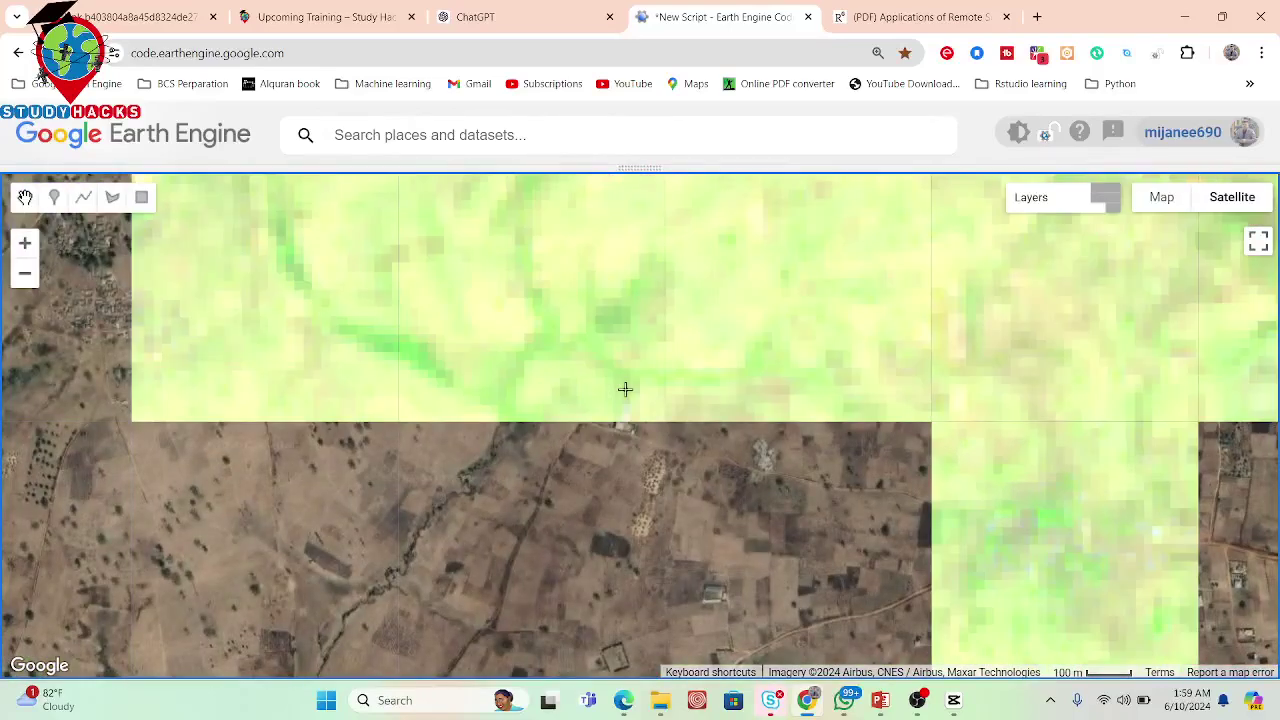
scroll(625, 389, "up", 1)
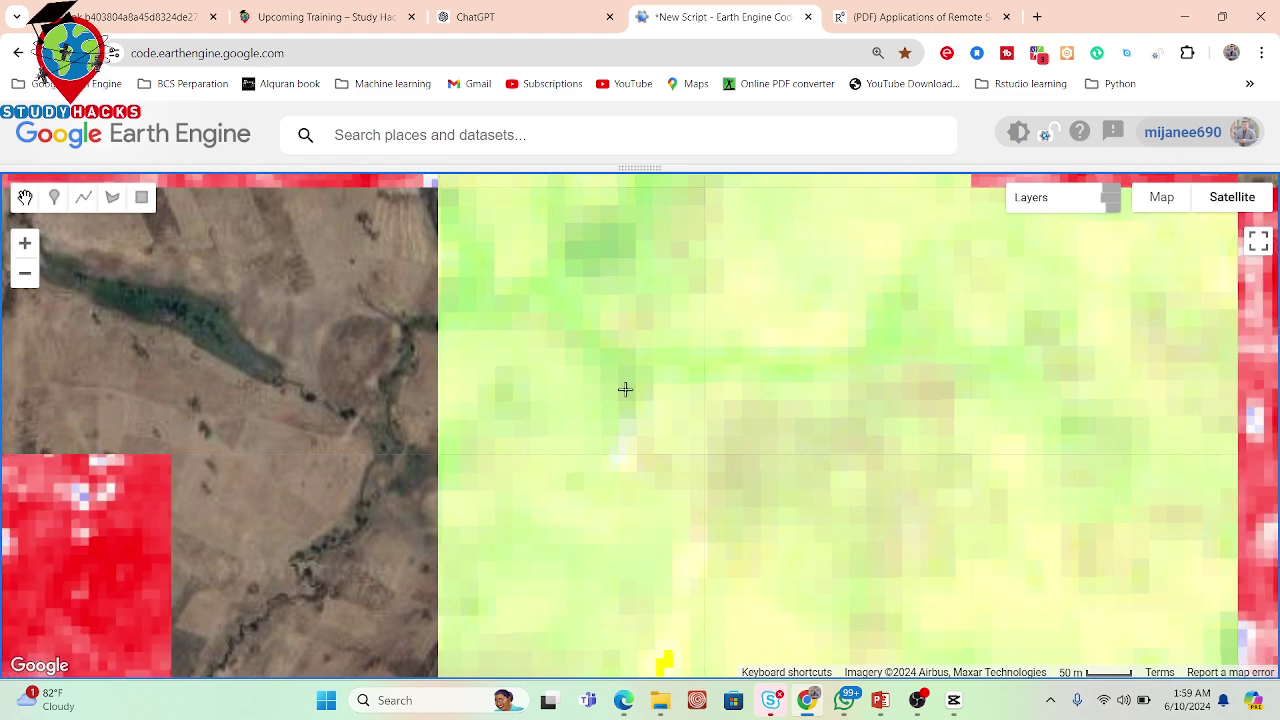
scroll(625, 389, "up", 1)
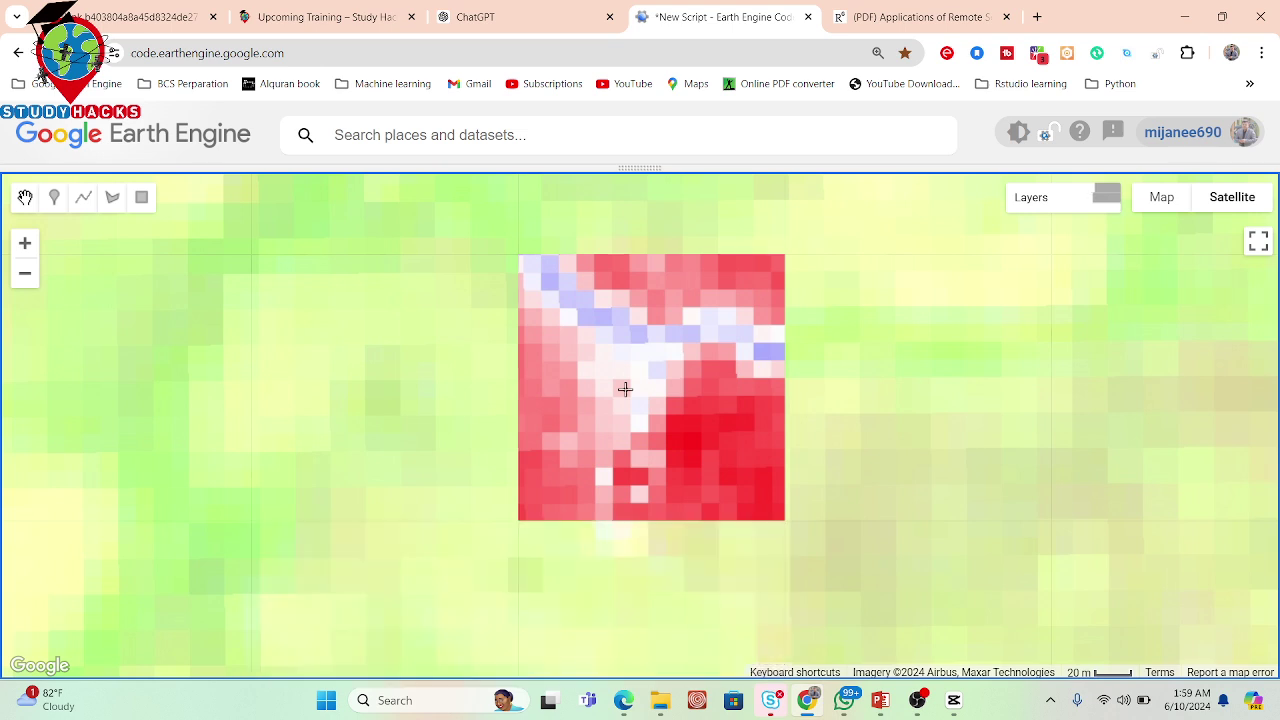
Switch to the Study Hacks Upcoming Training page, review the listed online courses, and return to the Earth Engine map.
key("ctrl+2")
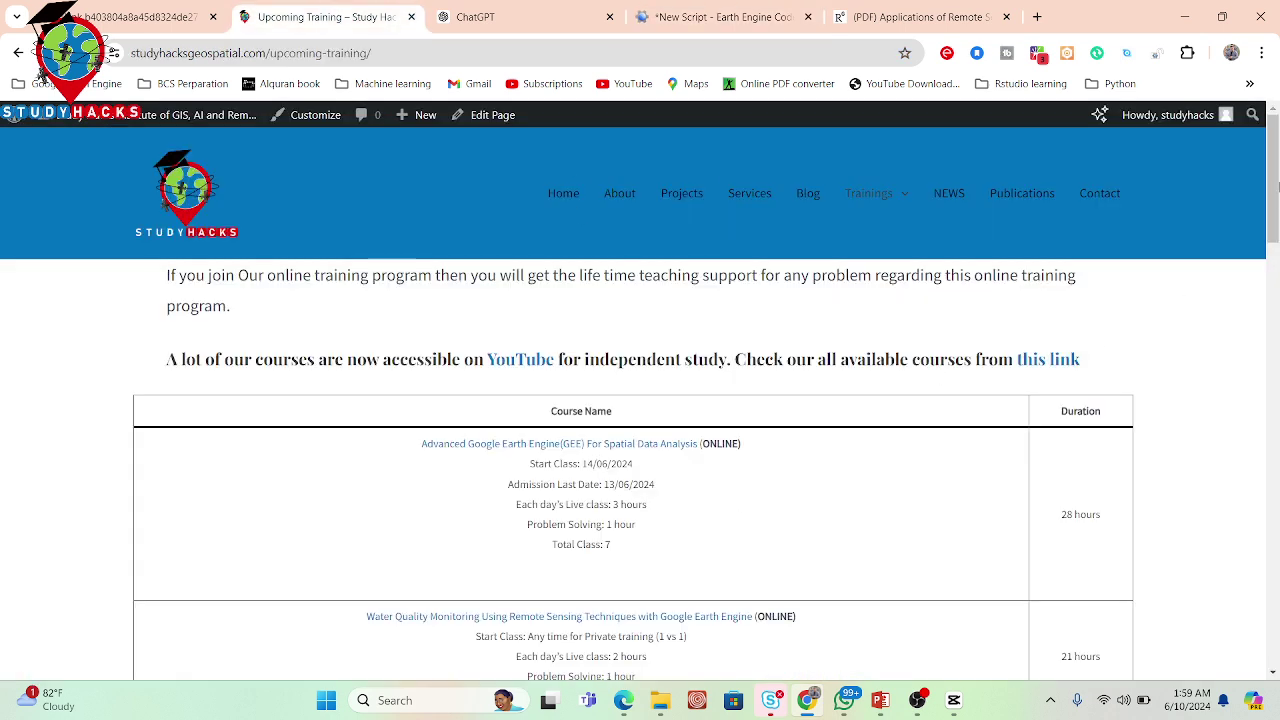
left_click_drag(1276, 188, 1220, 177)
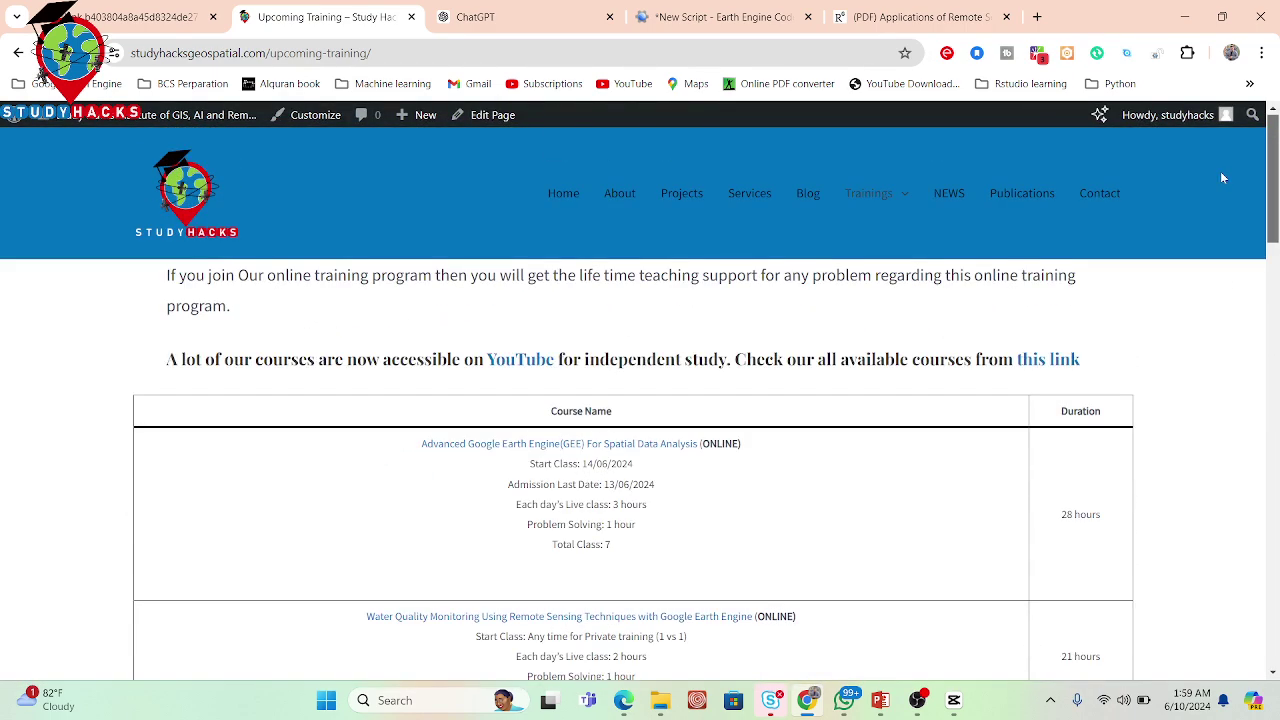
left_click_drag(1220, 177, 1000, 110)
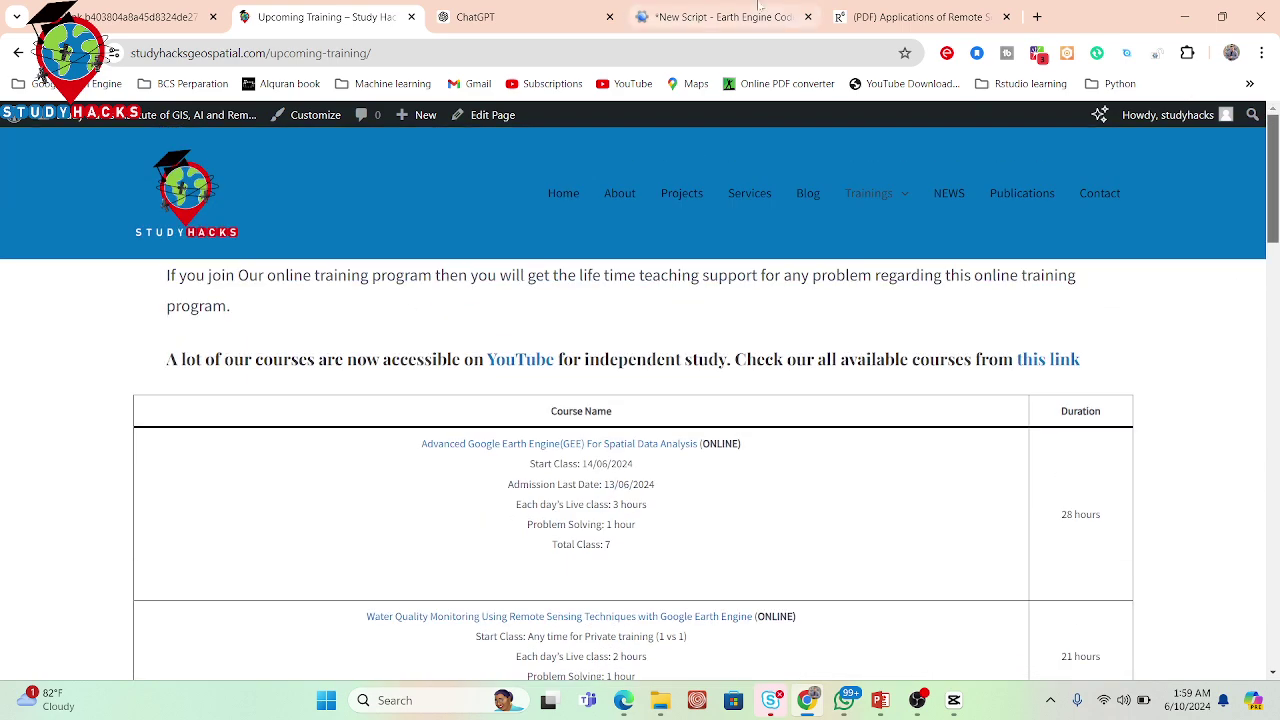
left_click(760, 8)
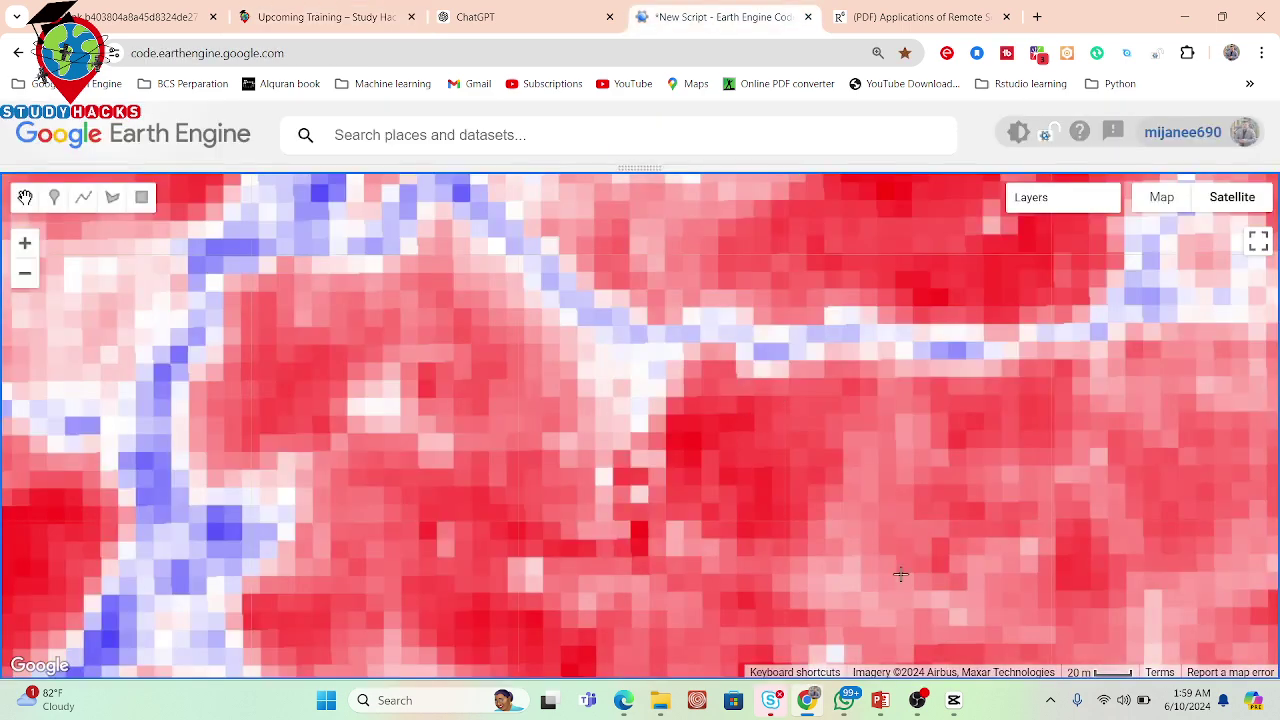
left_click(917, 700)
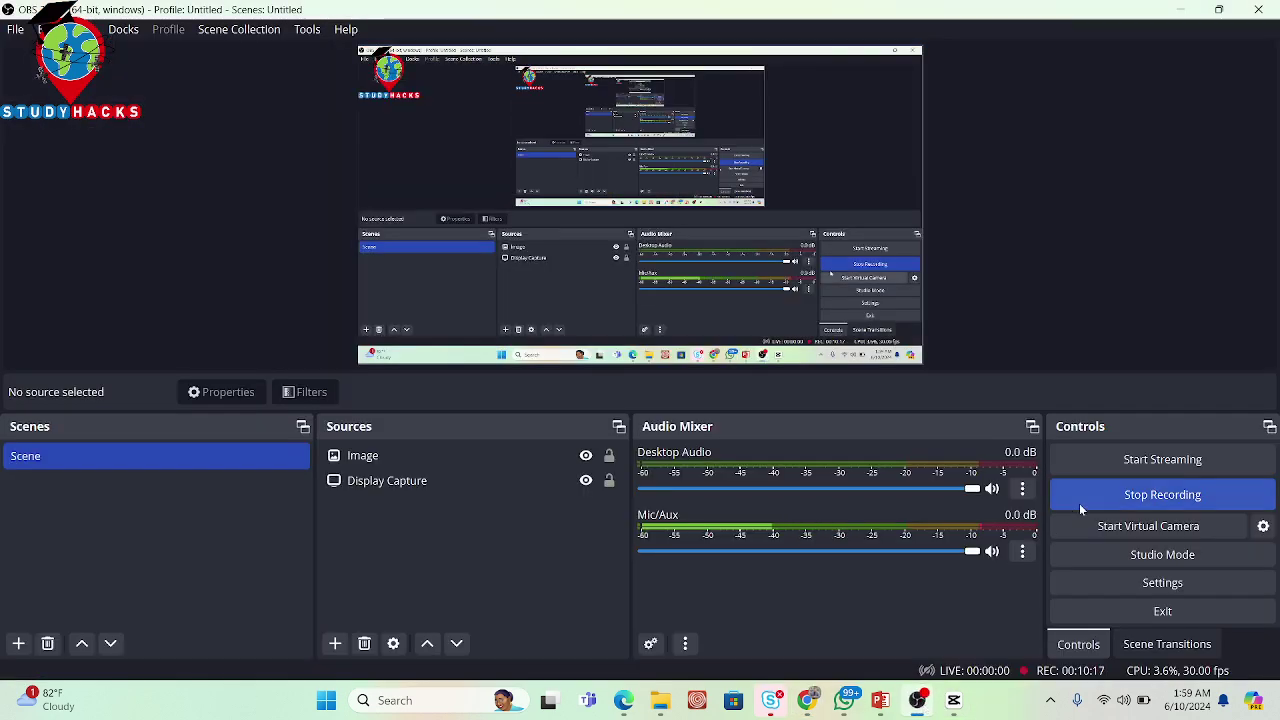